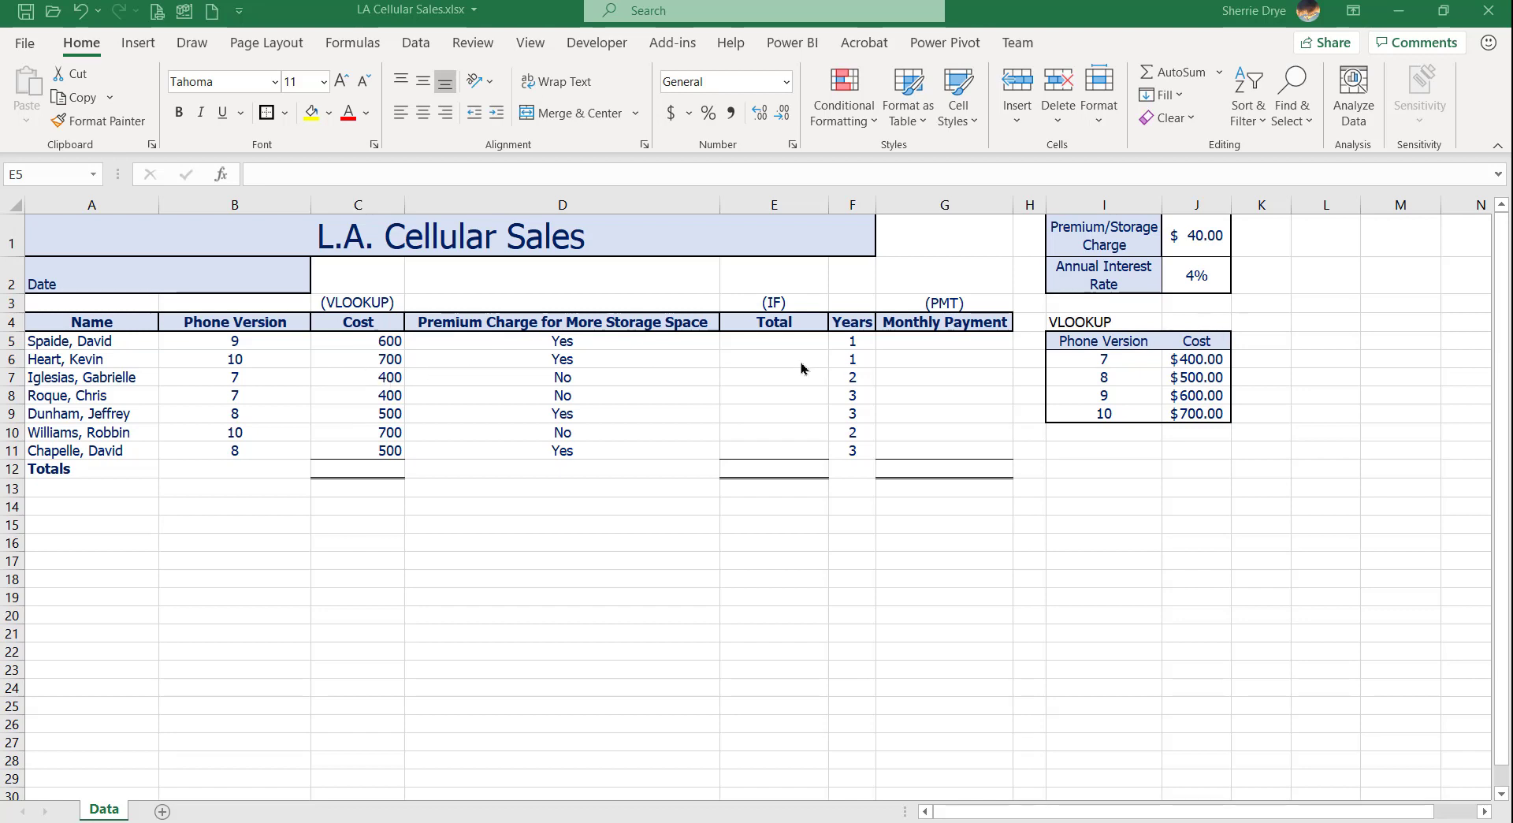
Search the function library for IF and insert that function in cell E5.
{"action": "double_click", "coordinate": [766, 342]}
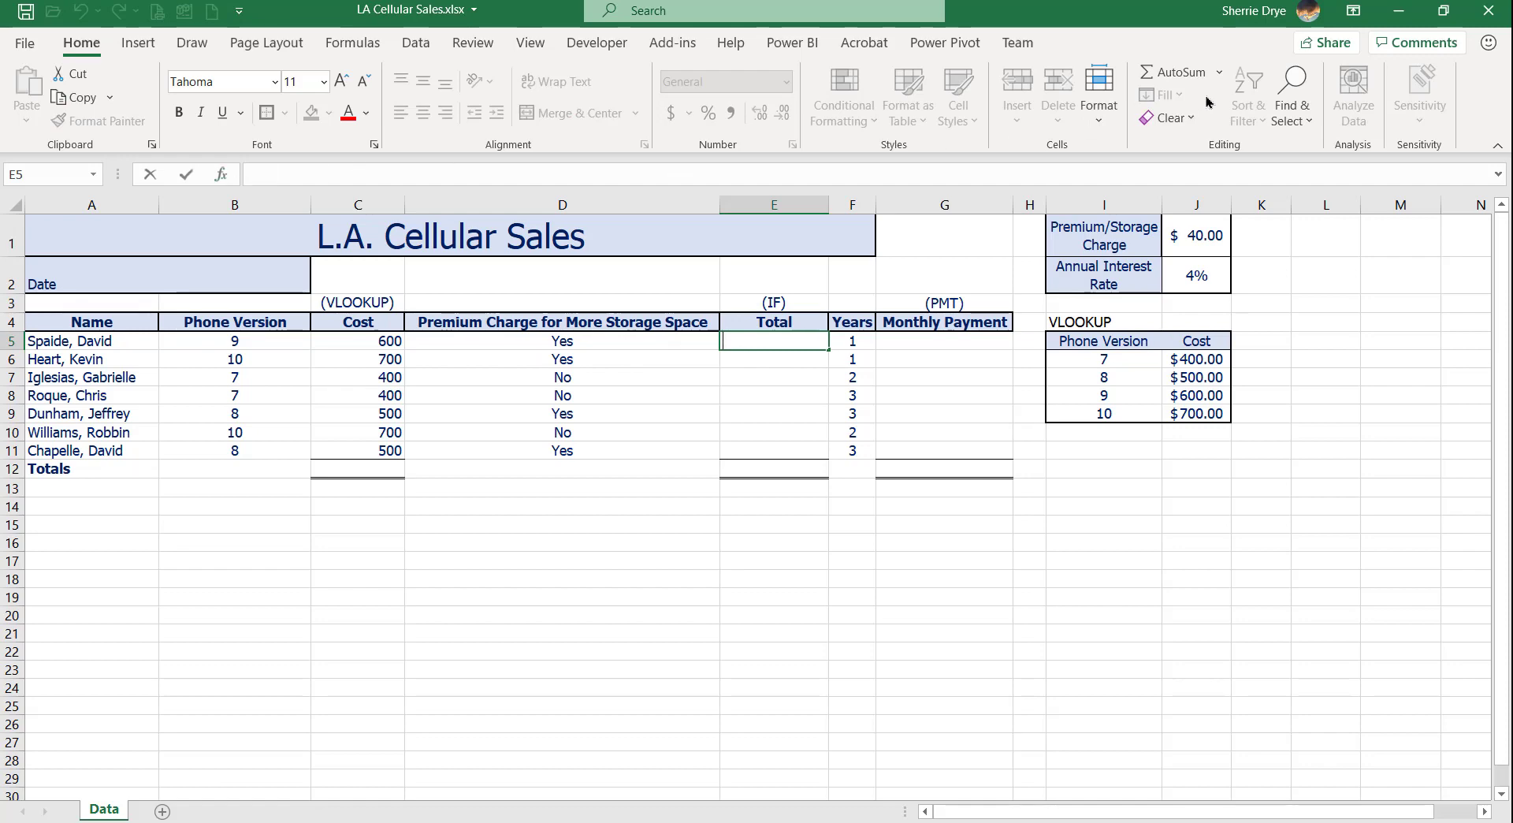
{"action": "left_click", "coordinate": [221, 175]}
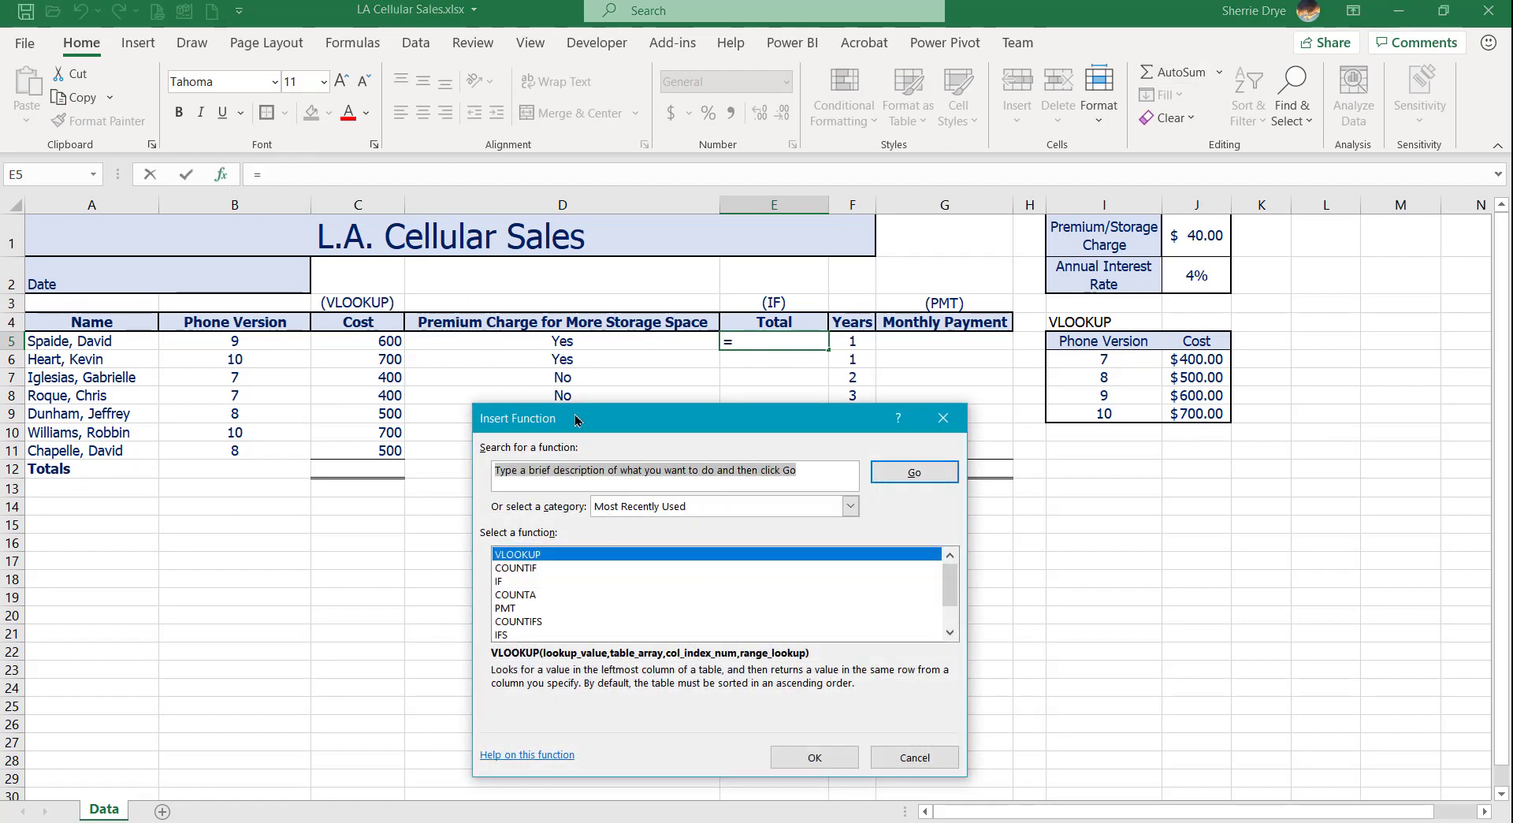
{"action": "left_click_drag", "start_coordinate": [579, 419], "coordinate": [995, 128]}
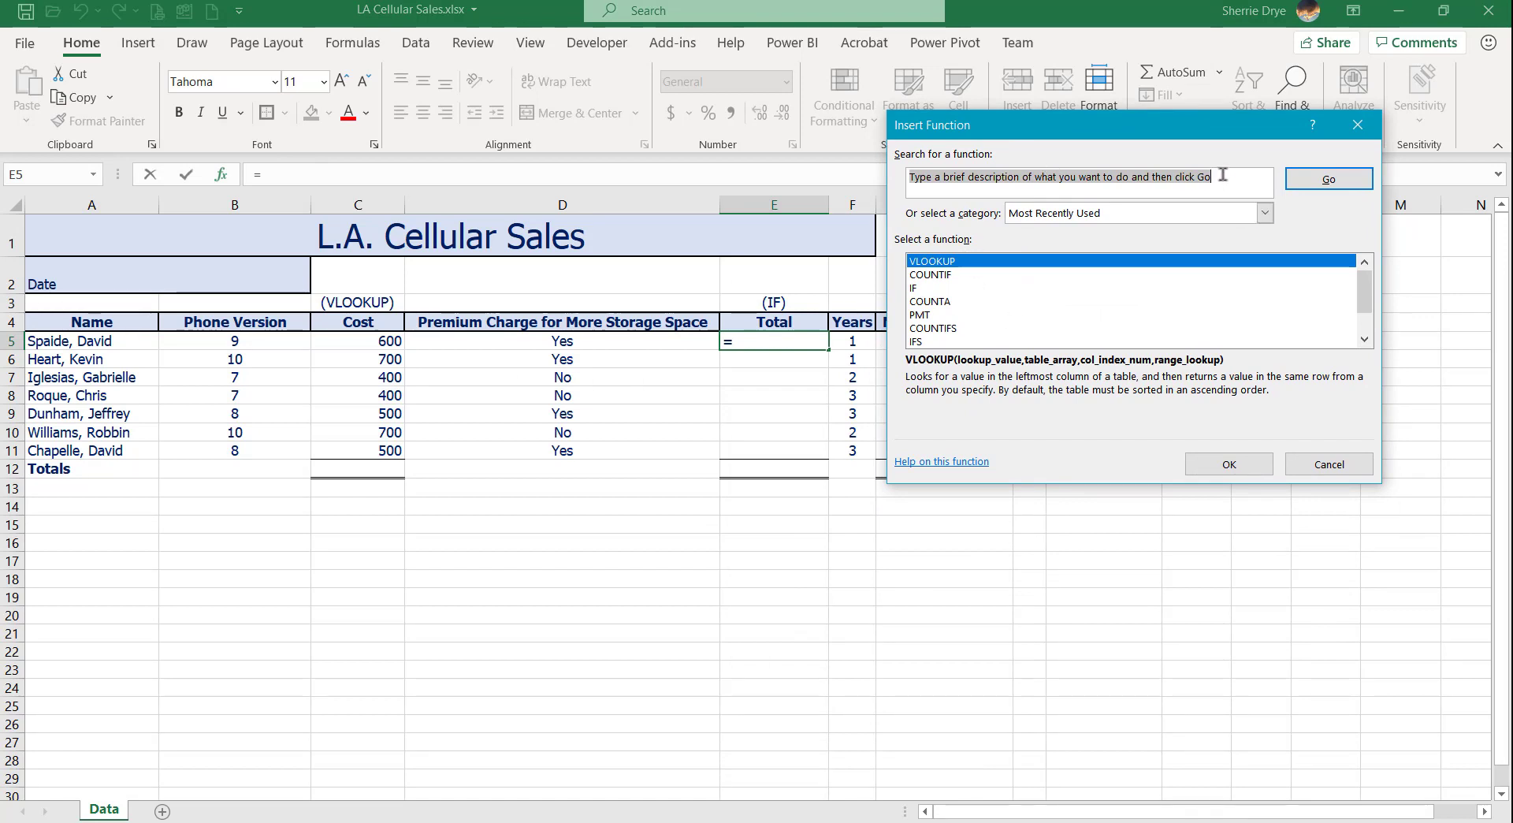
{"action": "left_click_drag", "start_coordinate": [1223, 175], "coordinate": [908, 179]}
{"action": "type", "text": "IF"}
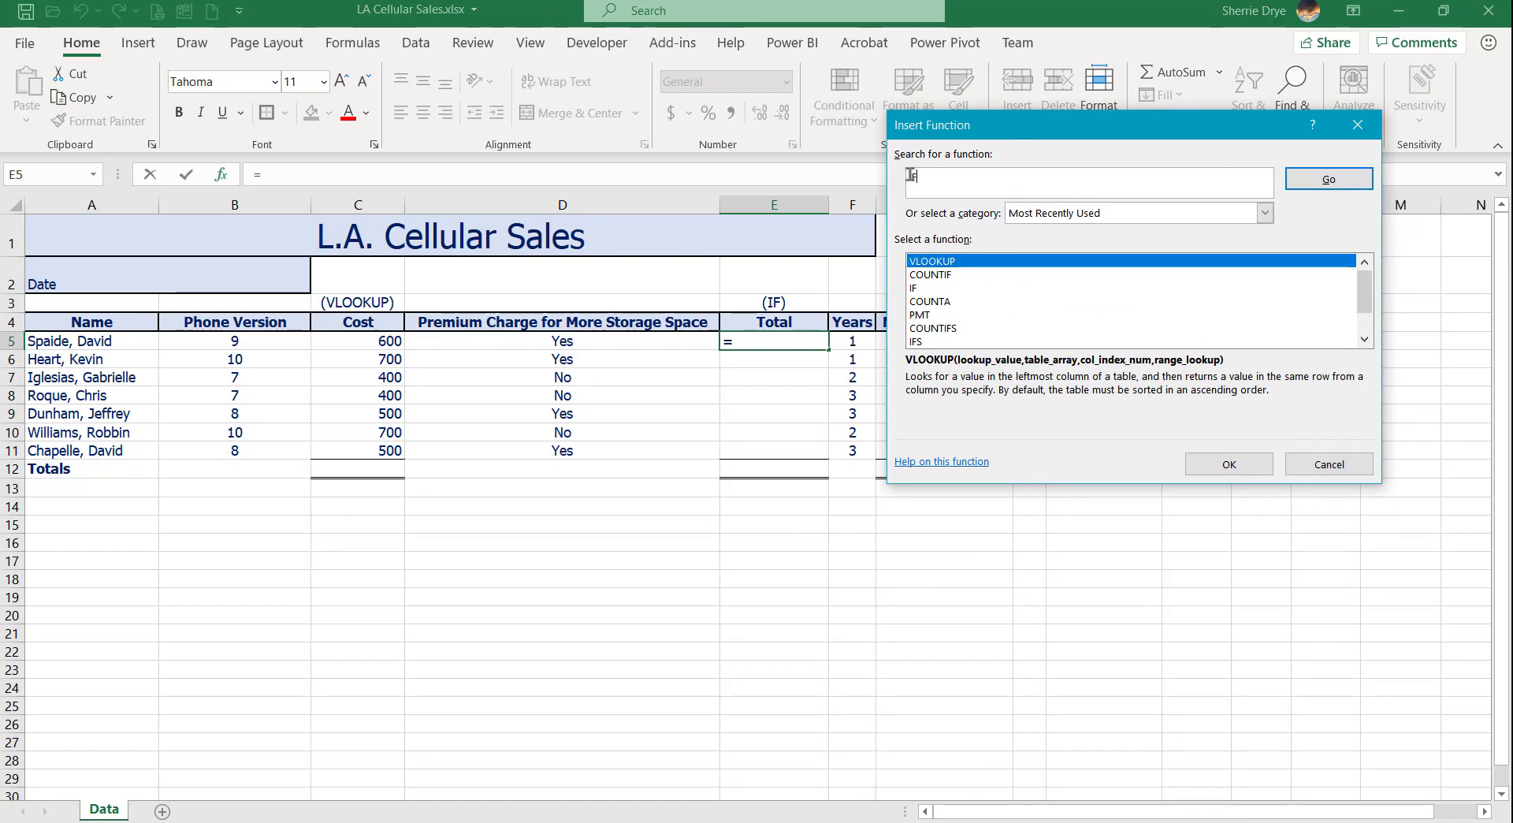
{"action": "left_click", "coordinate": [1328, 178]}
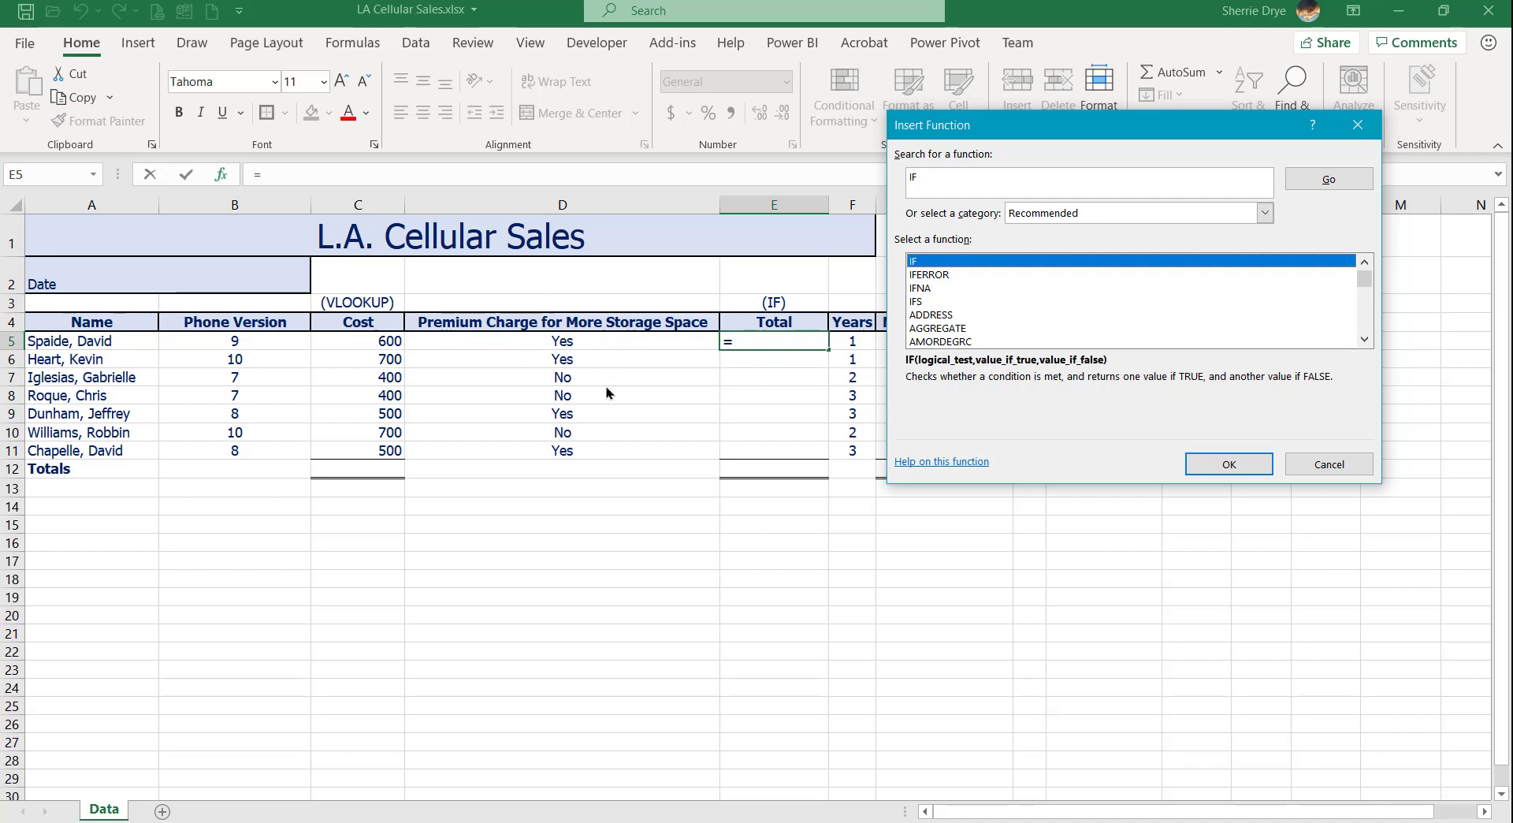
{"action": "left_click", "coordinate": [1226, 468]}
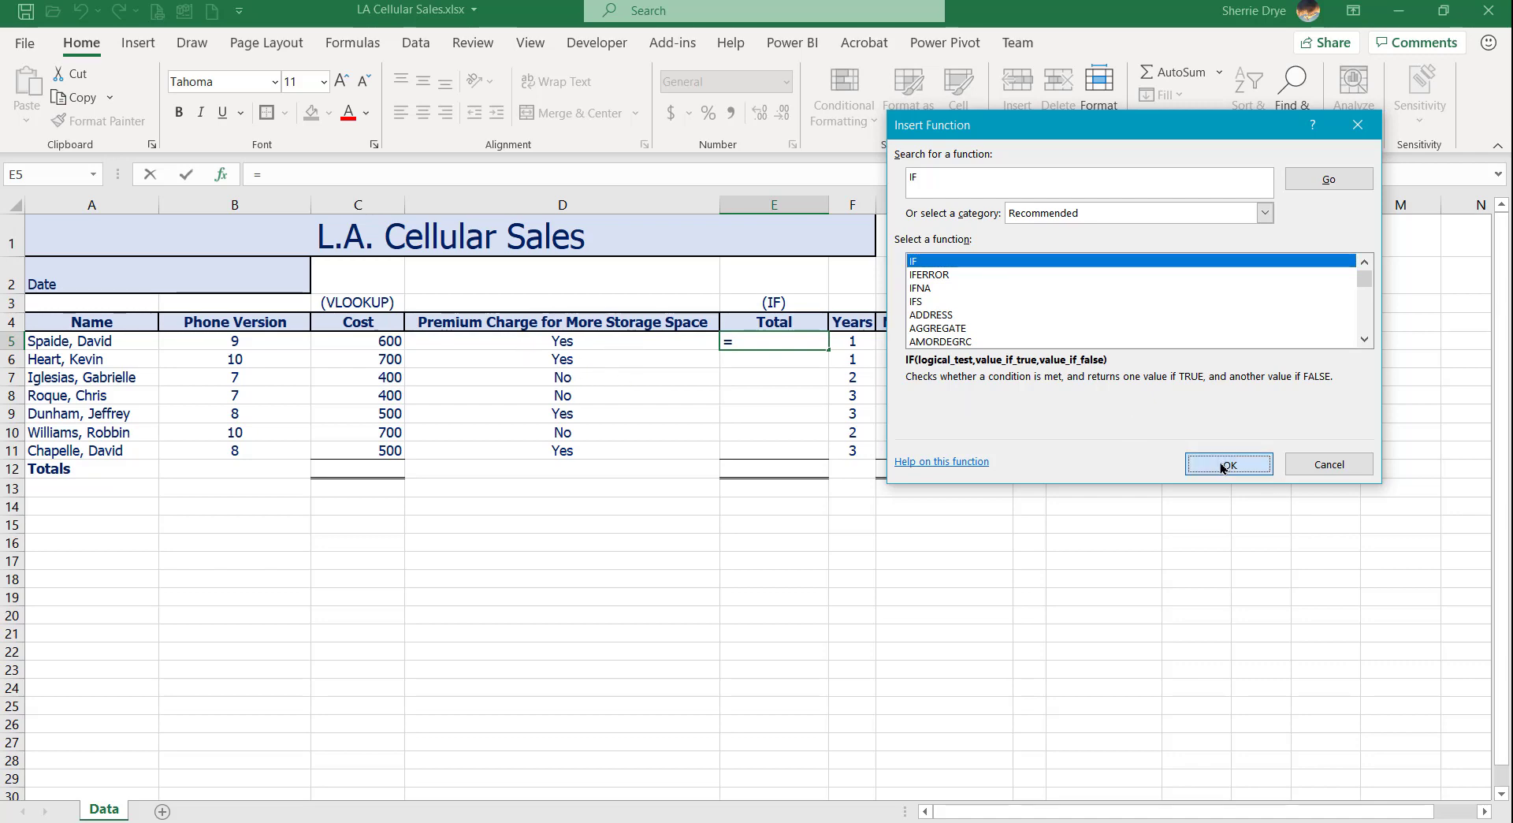
Set the IF function's logical test to D5="Yes".
{"action": "left_click_drag", "start_coordinate": [981, 167], "coordinate": [540, 486]}
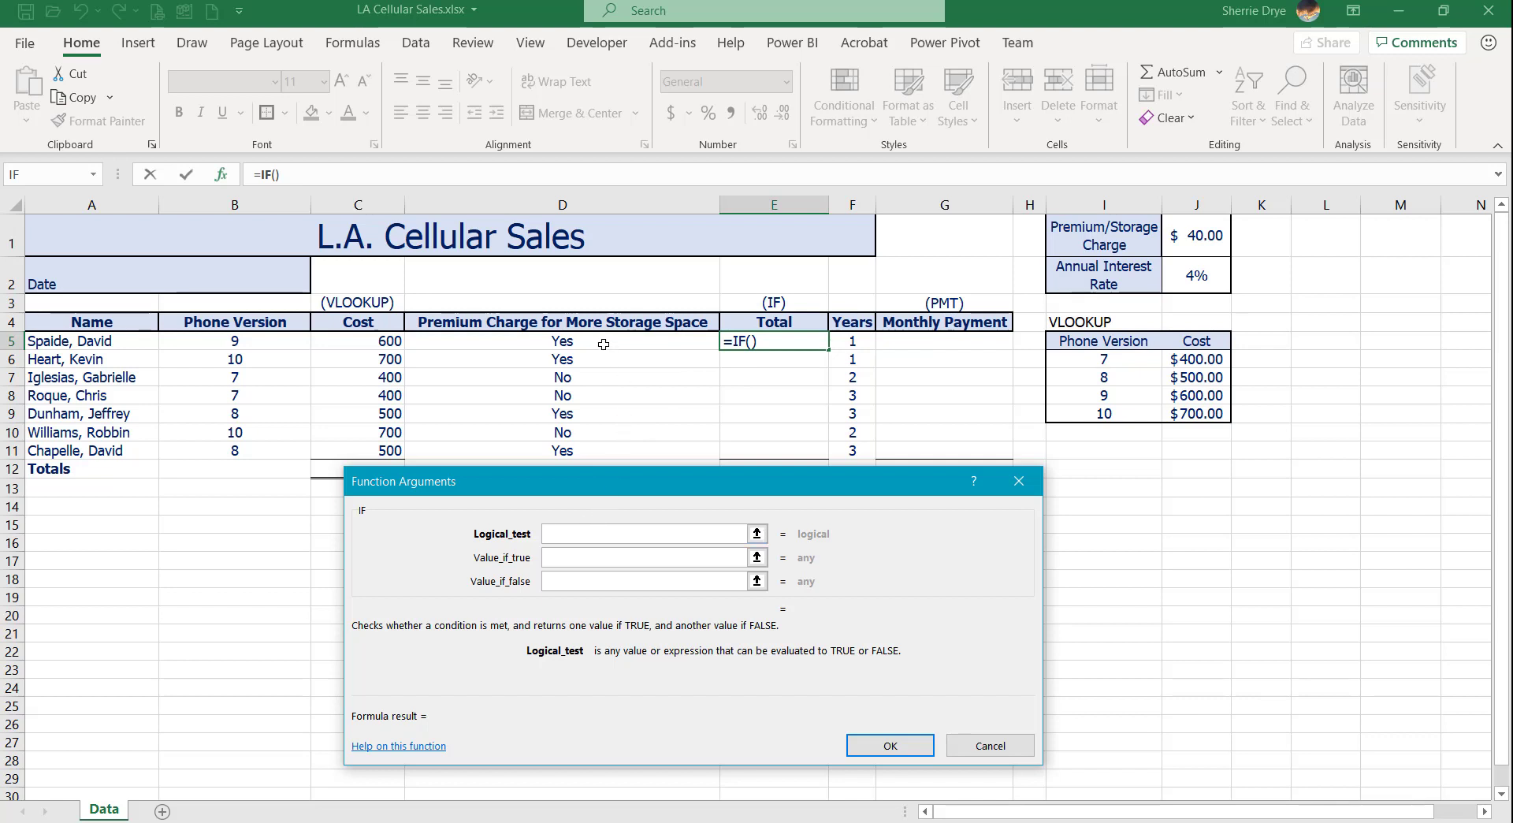
{"action": "left_click", "coordinate": [579, 340]}
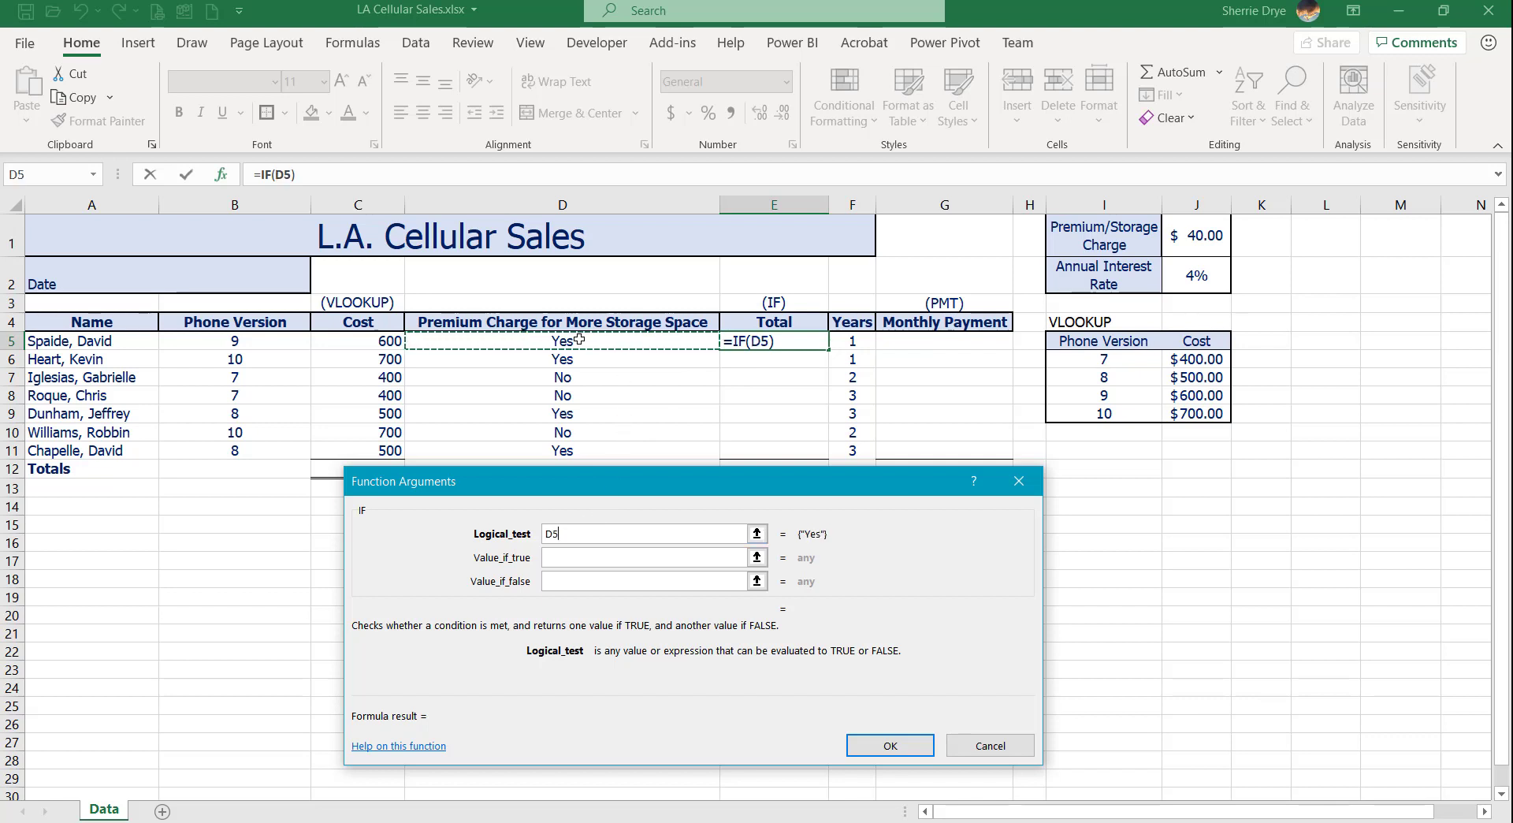
{"action": "type", "text": "="}
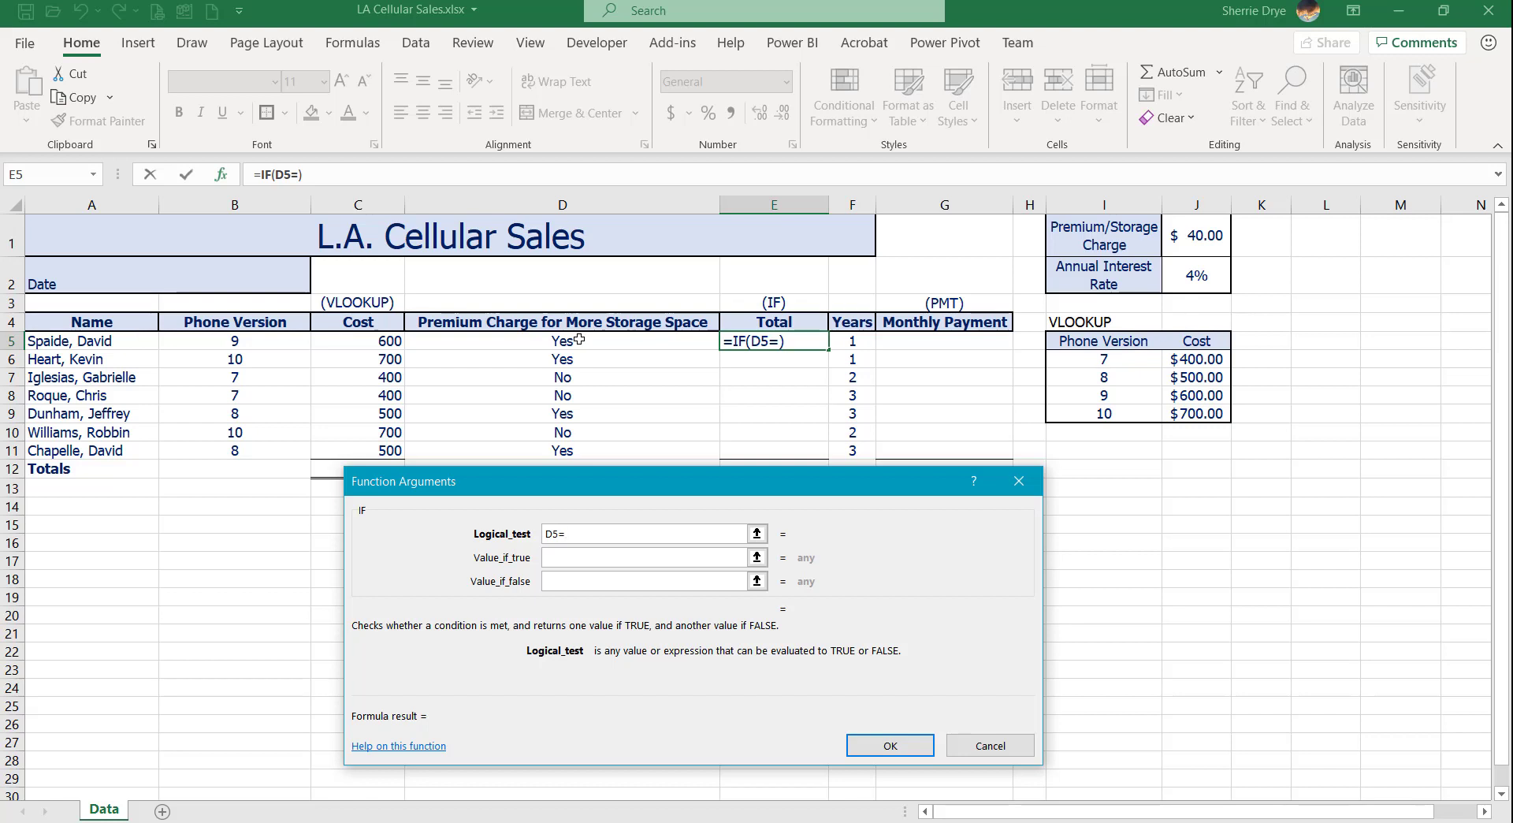
{"action": "type", "text": "\"Yes\""}
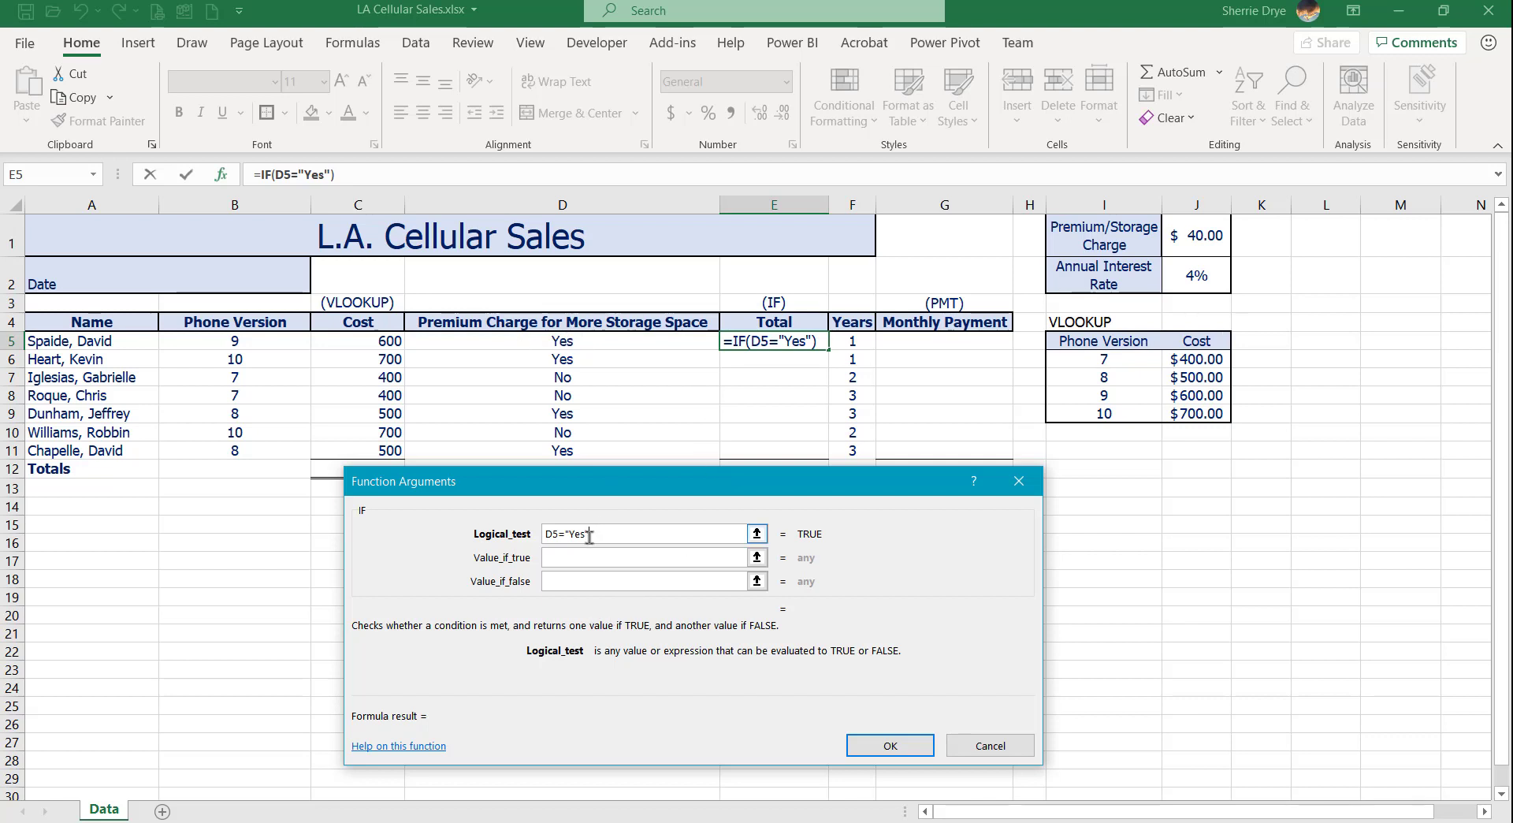
Set the IF function's value-if-true argument to J1+C5, adding the storage charge to the phone cost.
{"action": "left_click", "coordinate": [573, 557]}
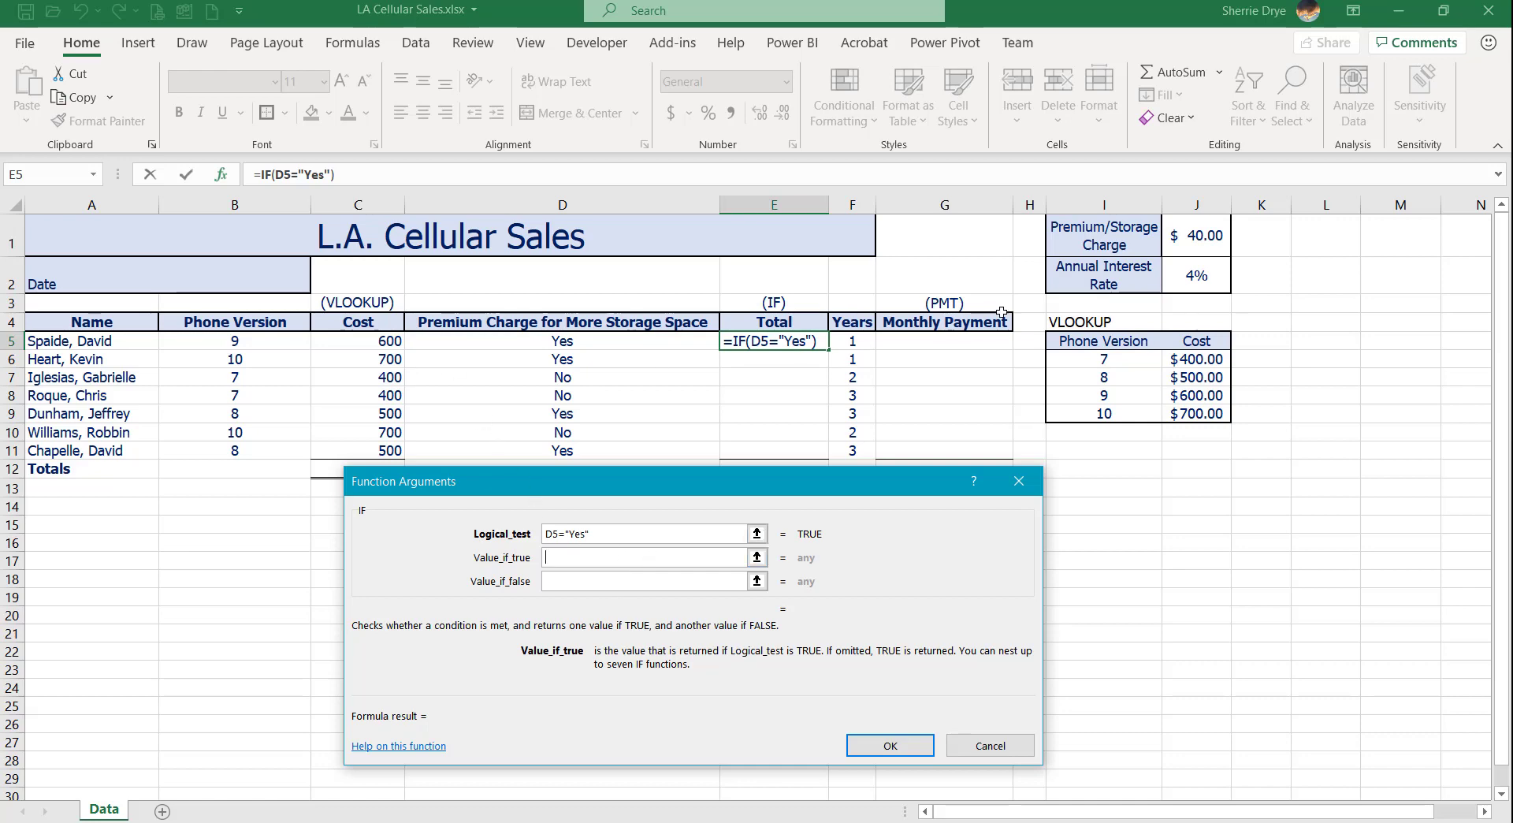
{"action": "left_click", "coordinate": [1199, 241]}
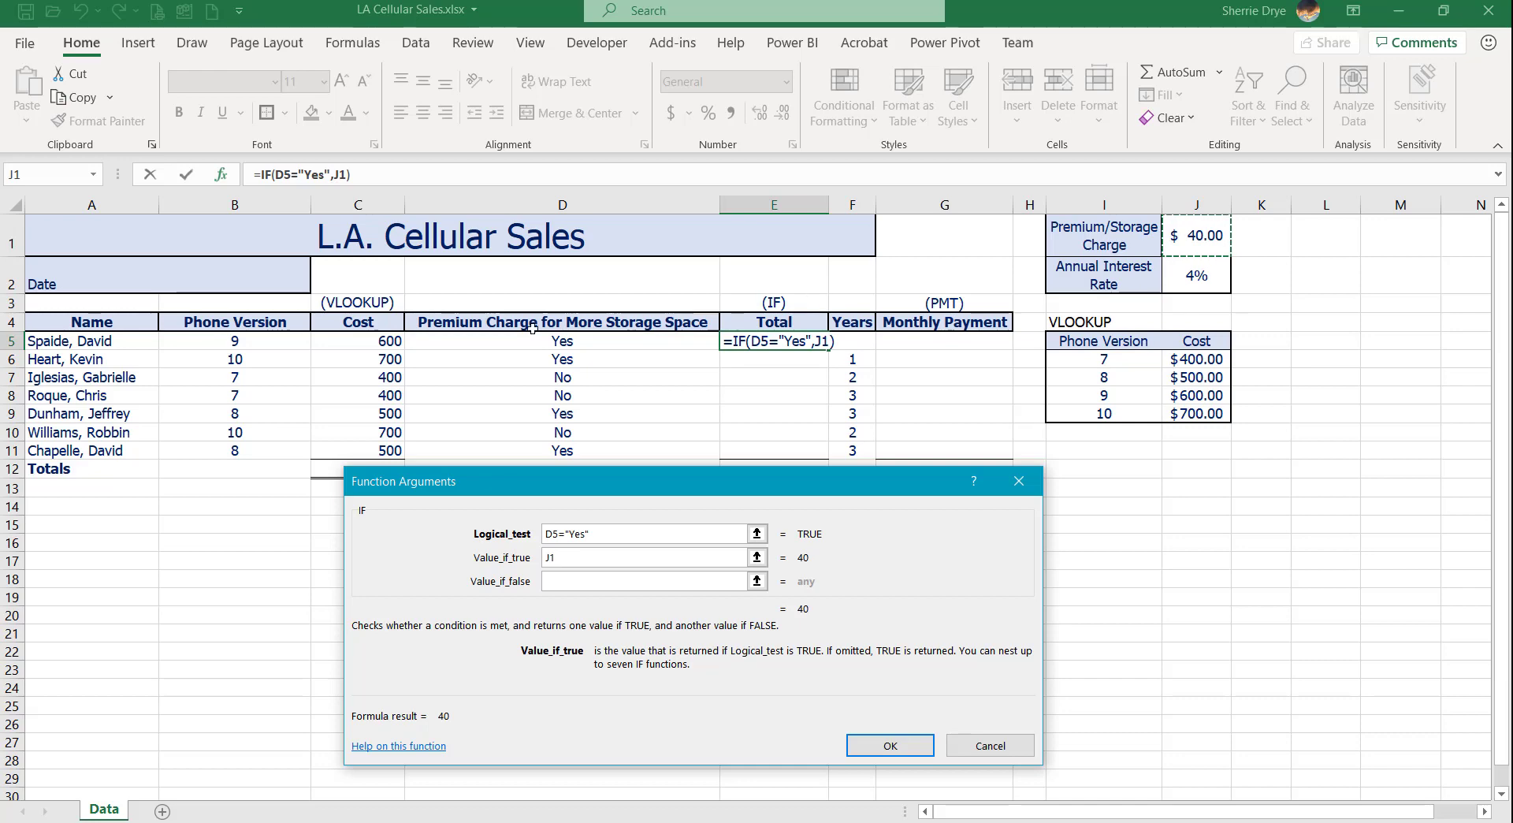
{"action": "type", "text": "+"}
{"action": "left_click", "coordinate": [366, 340]}
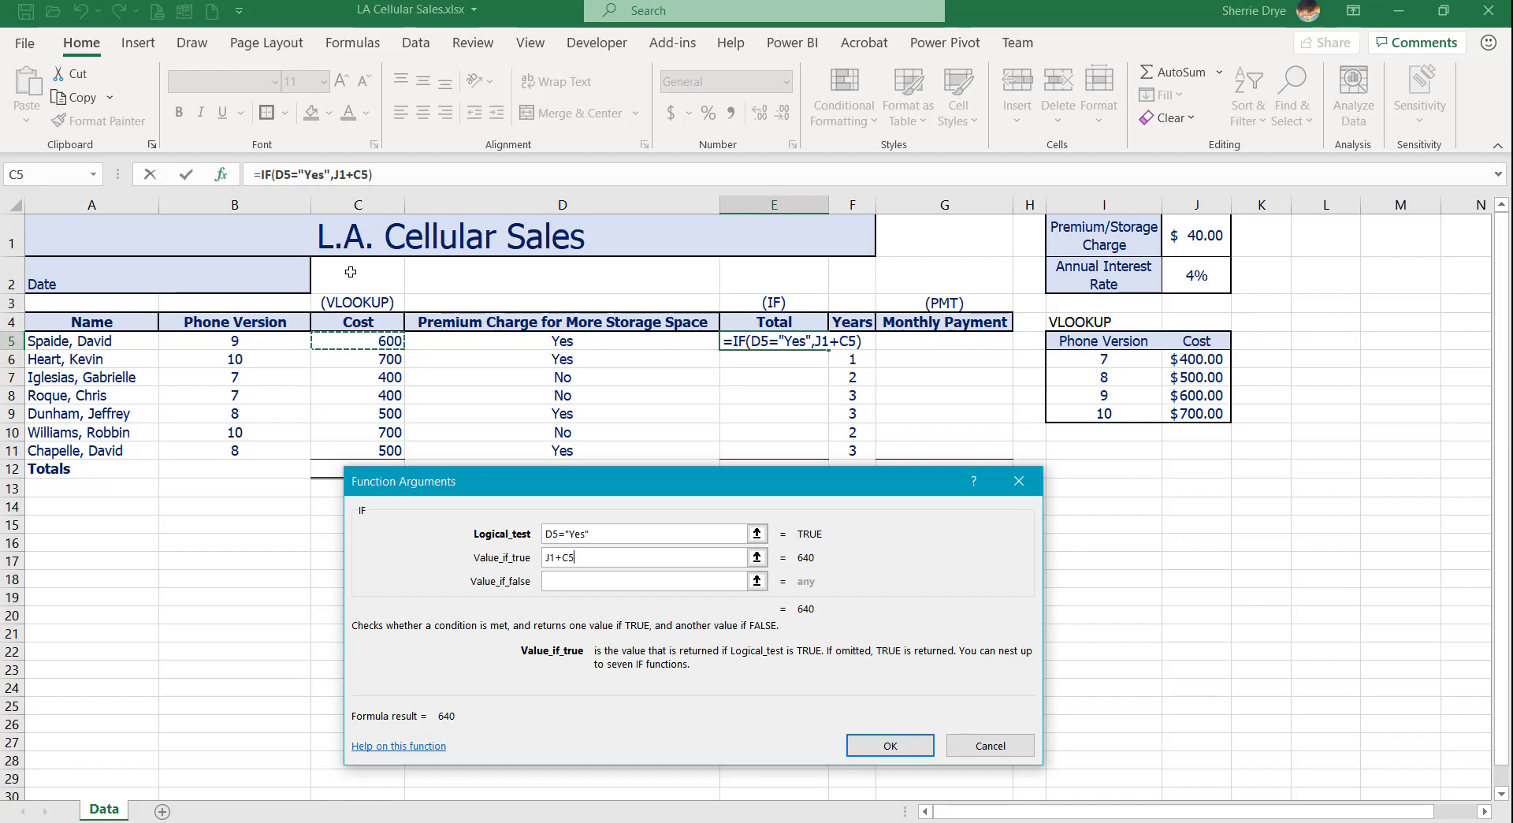
{"action": "left_click", "coordinate": [618, 557]}
{"action": "left_click", "coordinate": [606, 530]}
{"action": "left_click", "coordinate": [585, 557]}
Set the value-if-false argument to C5 and make the J1 reference absolute ($J$1), completing the IF formula.
{"action": "left_click", "coordinate": [566, 581]}
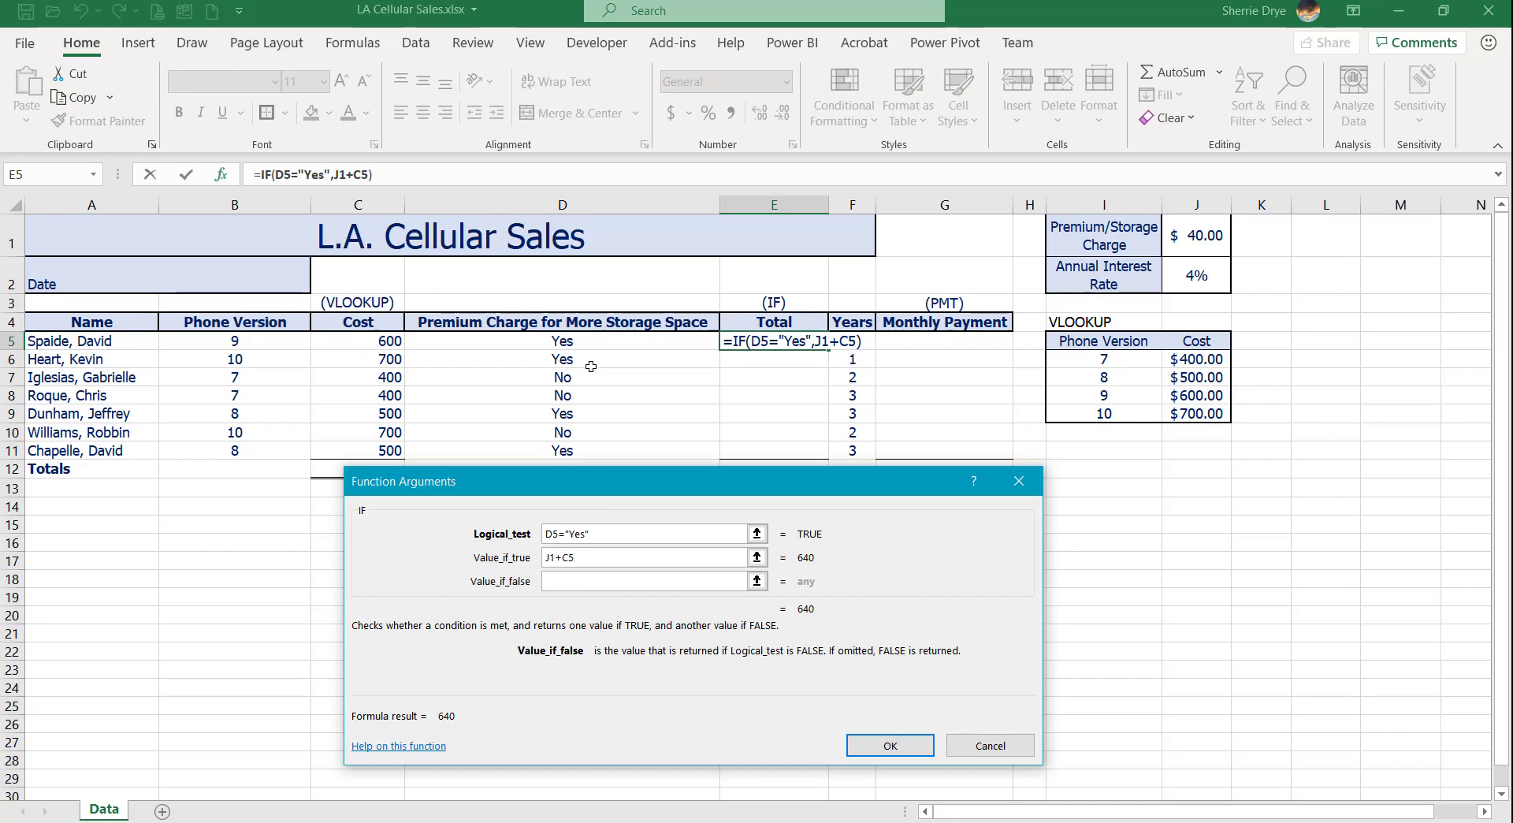
{"action": "left_click", "coordinate": [372, 340]}
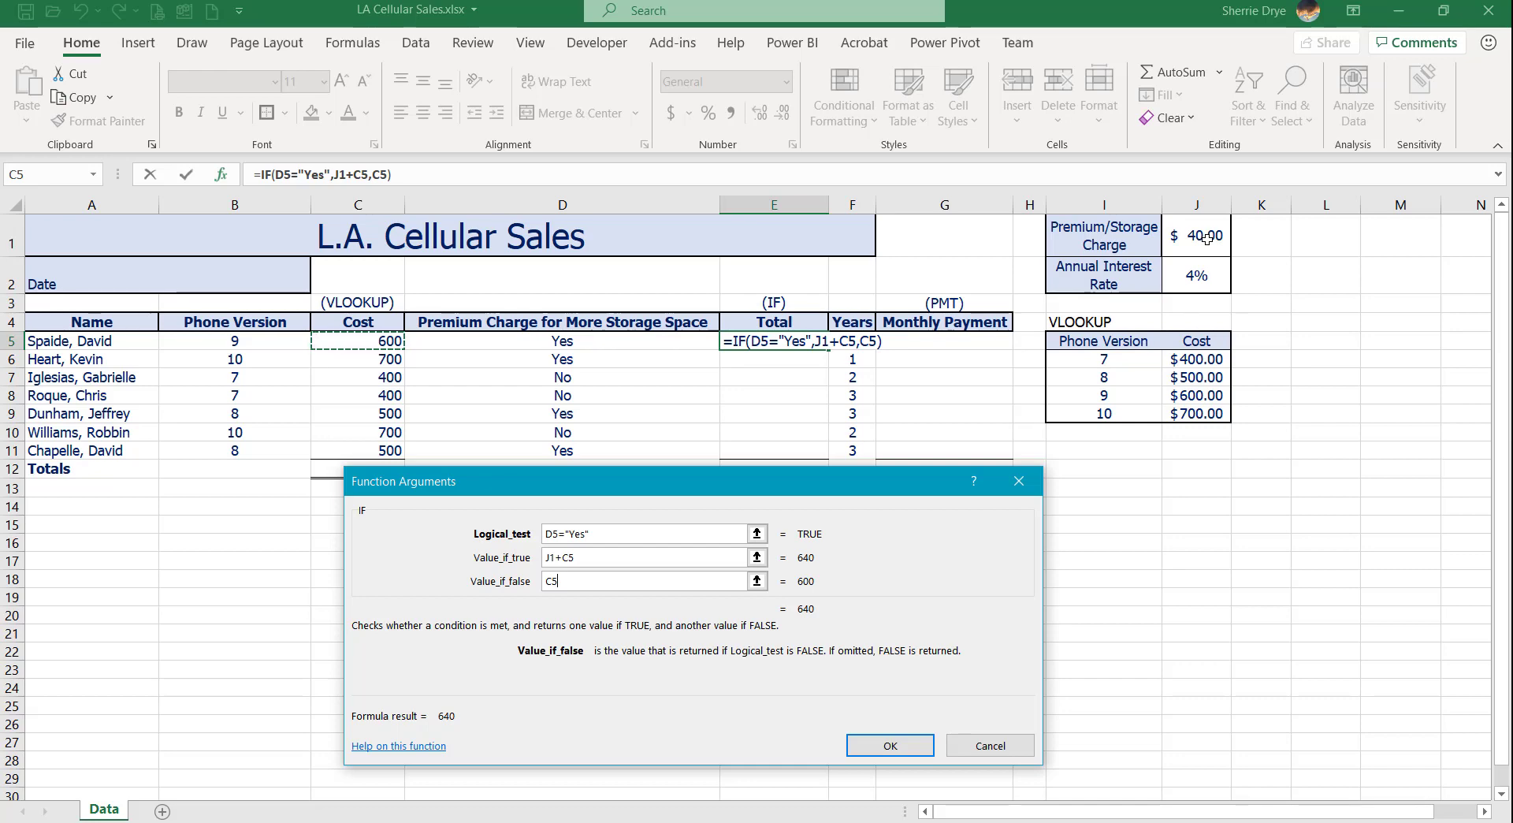
{"action": "left_click", "coordinate": [549, 558]}
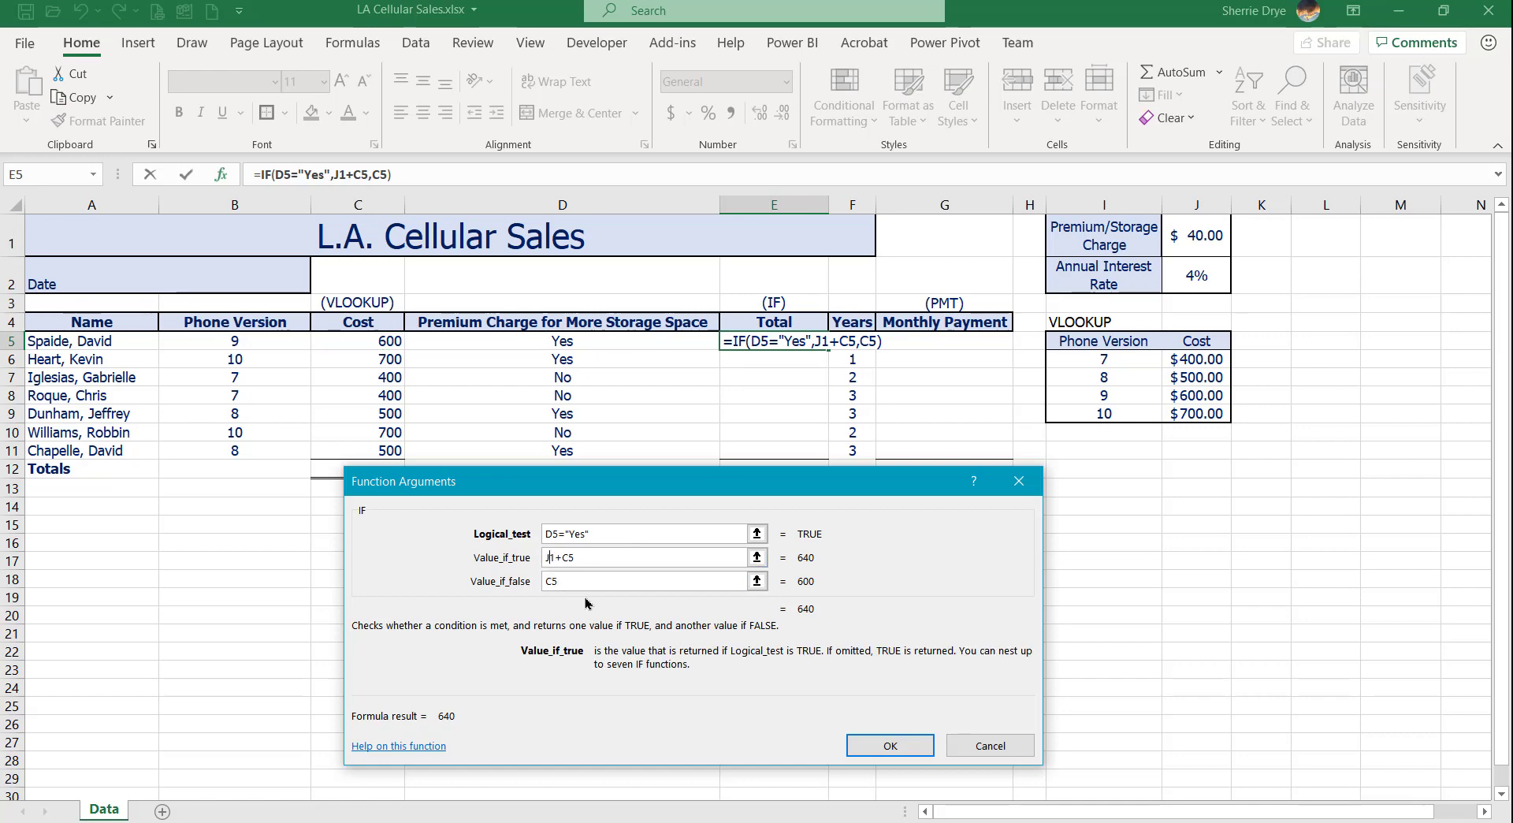
{"action": "key", "text": "F4"}
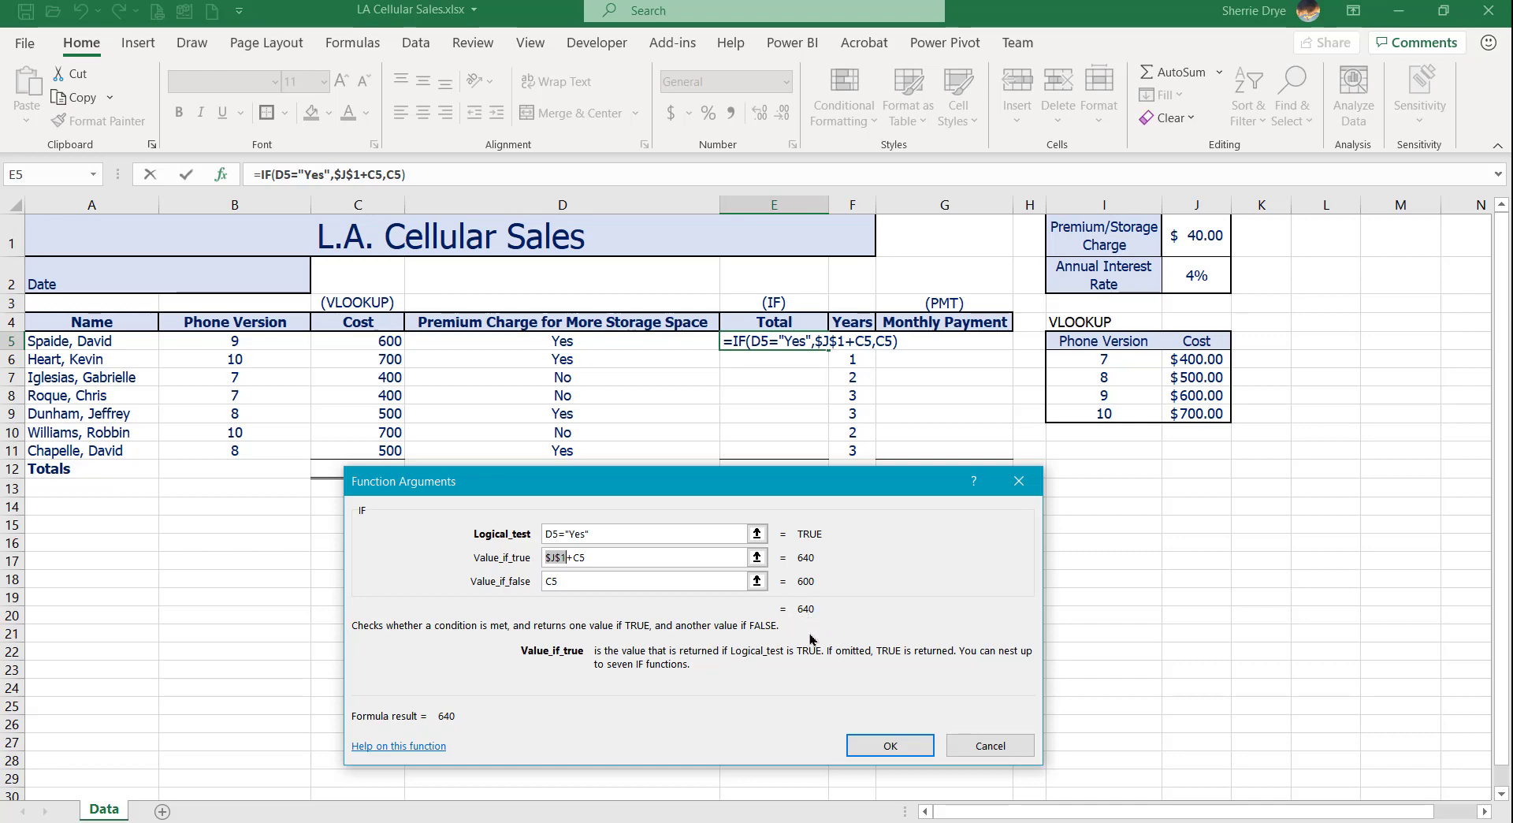
{"action": "left_click", "coordinate": [892, 746]}
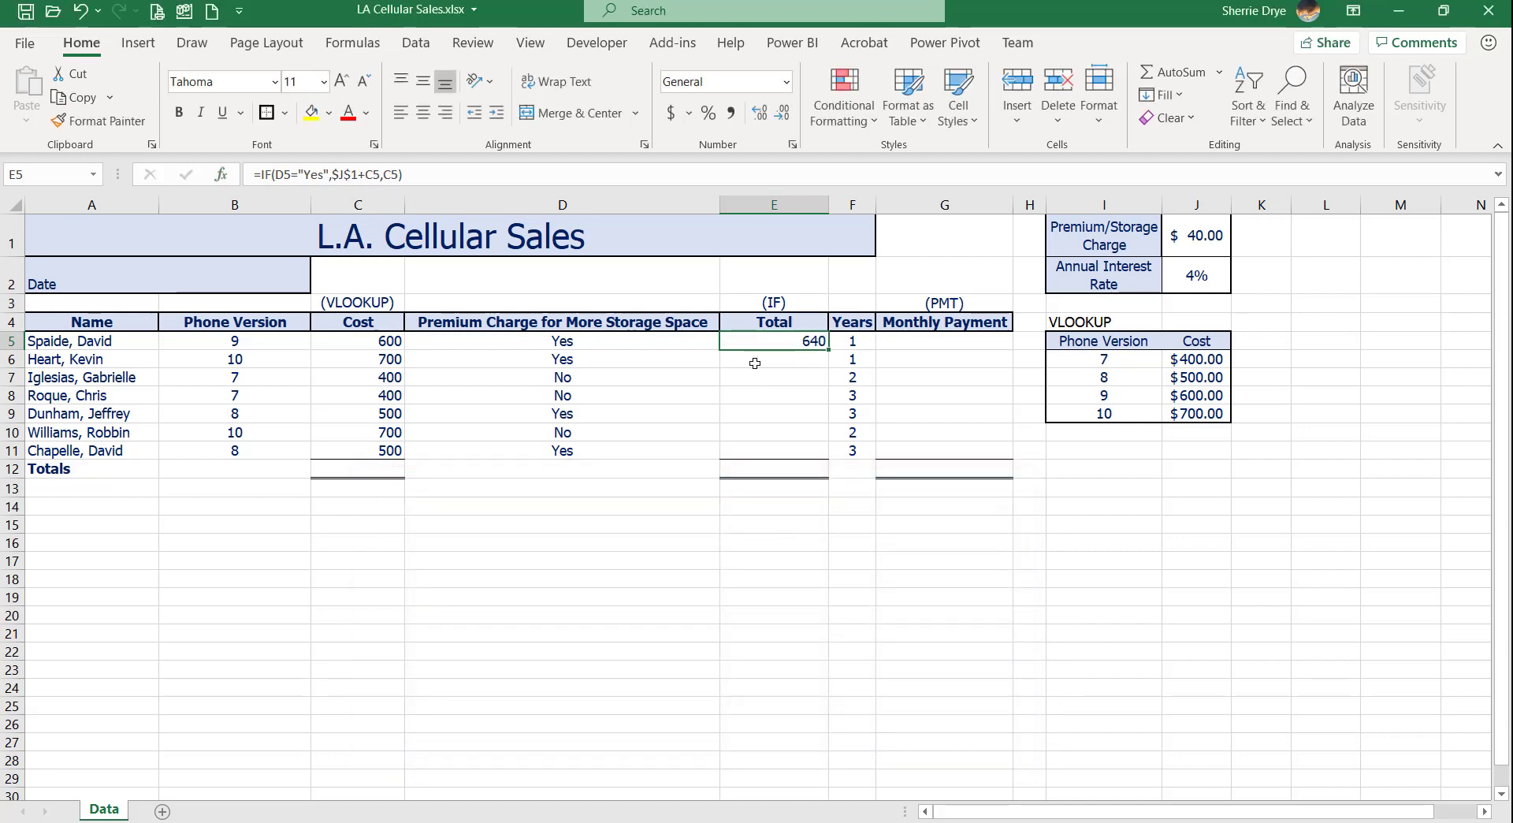
Fill the IF formula in E5 down the Total column through E11.
{"action": "left_click_drag", "start_coordinate": [831, 349], "coordinate": [825, 453]}
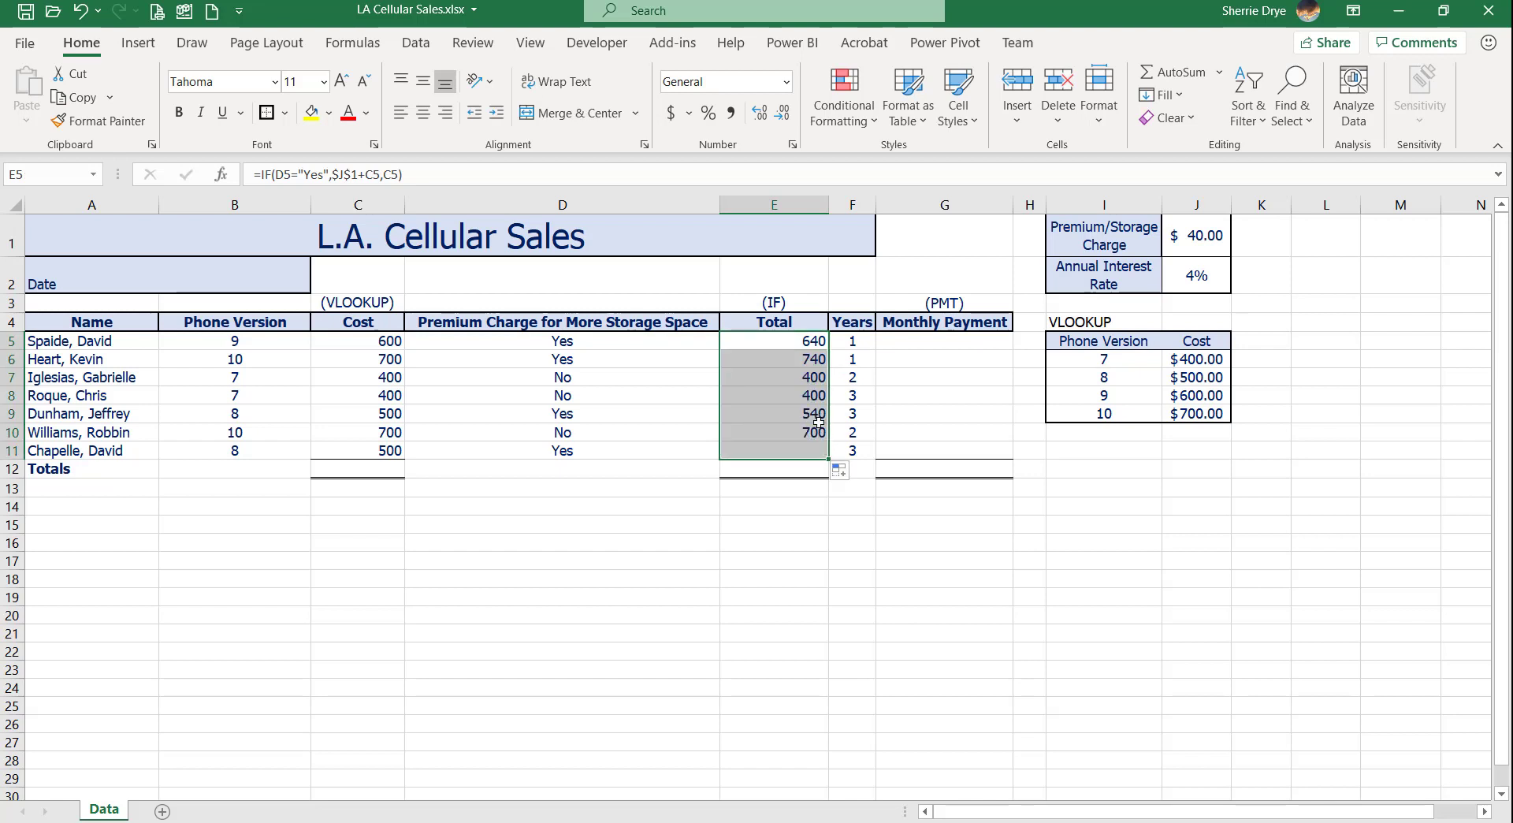
{"action": "left_click", "coordinate": [795, 366]}
{"action": "left_click", "coordinate": [796, 406]}
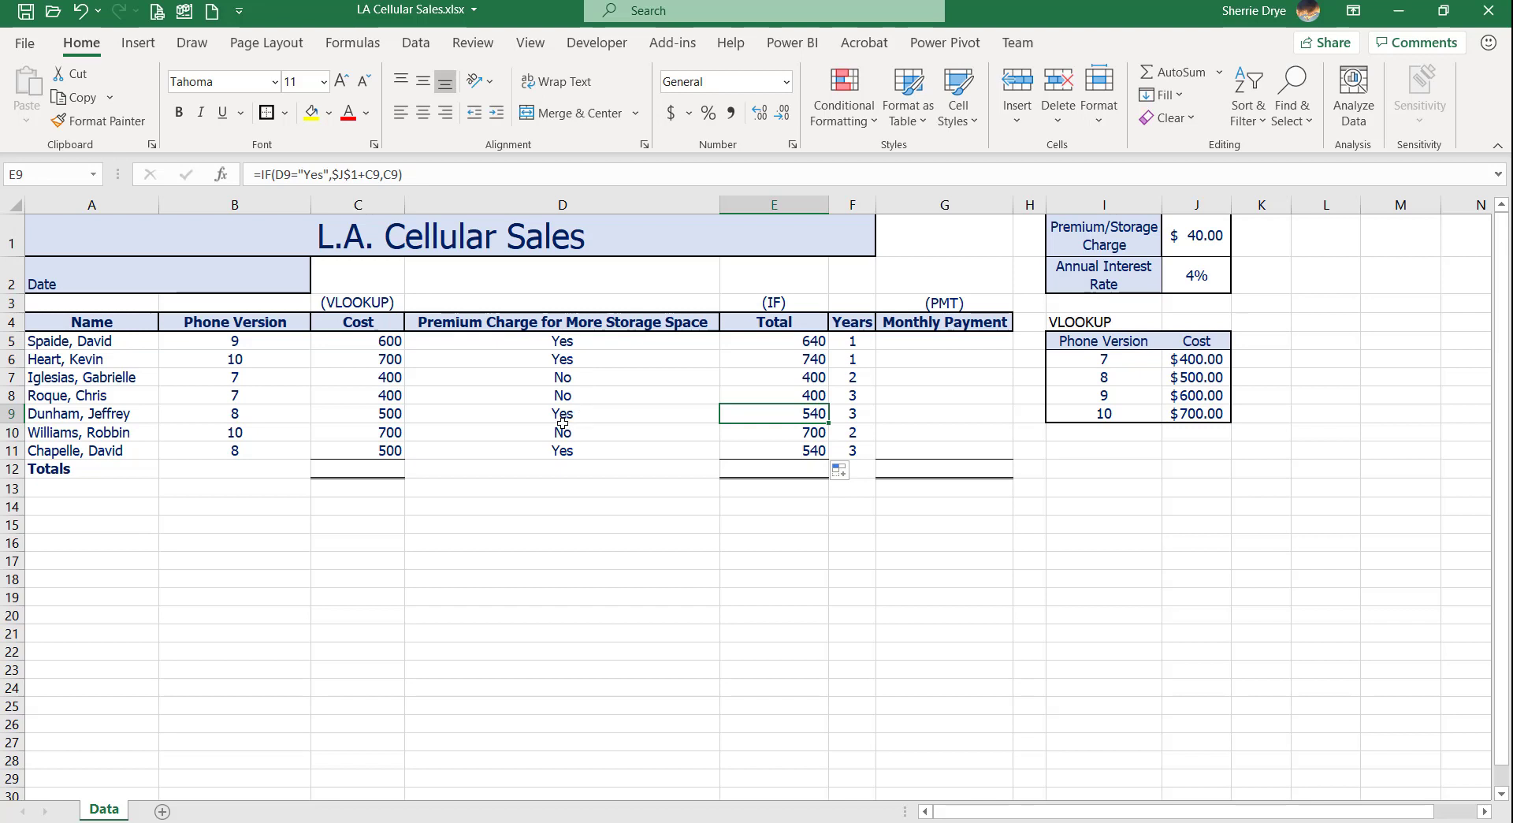
Test the Total formula by changing the premium charge entry in D8 to Yes and restoring it to No.
{"action": "left_click", "coordinate": [566, 397]}
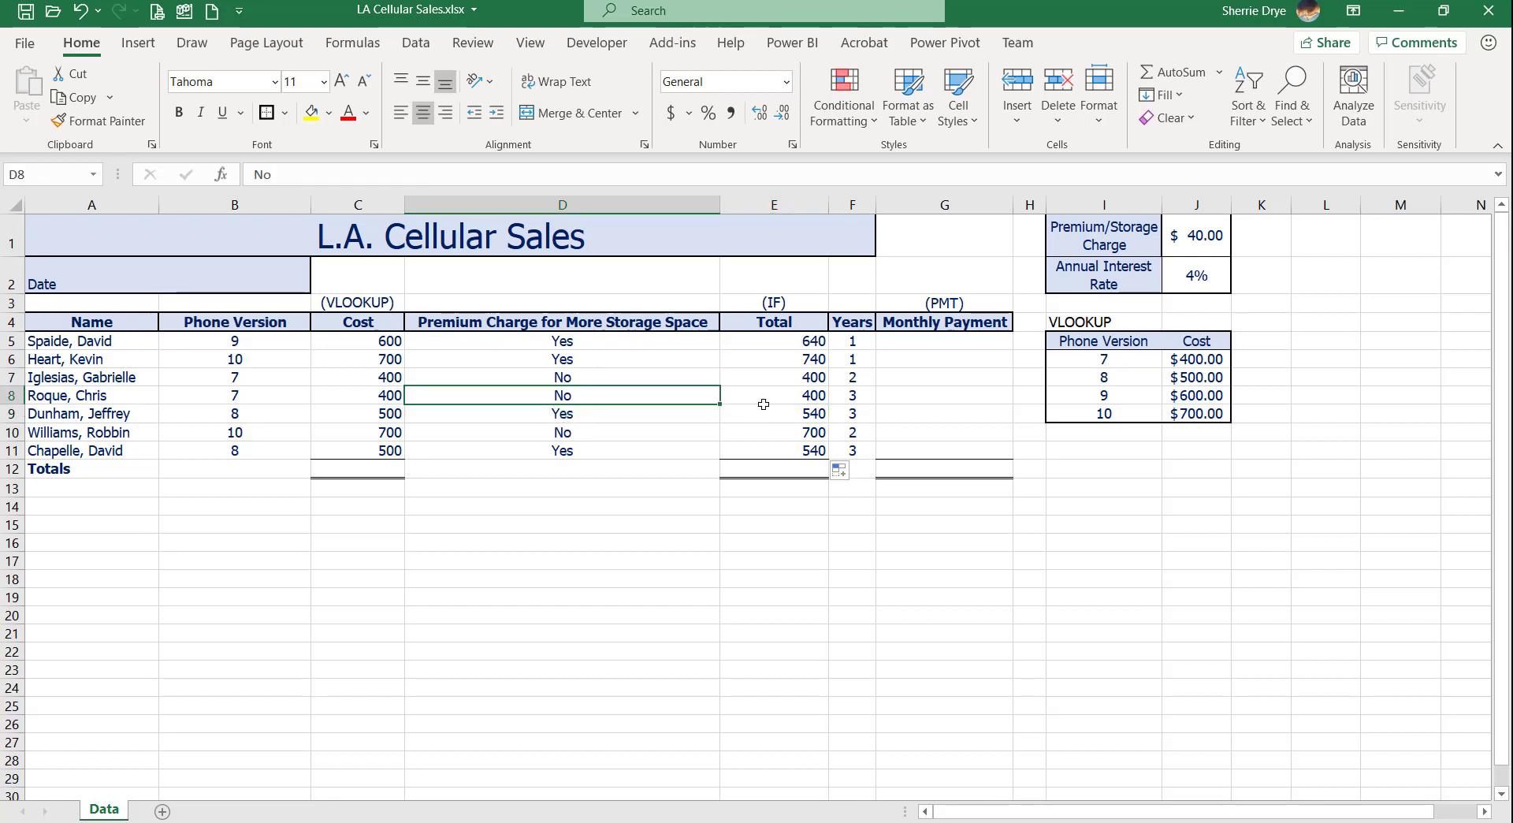
{"action": "type", "text": "Yes"}
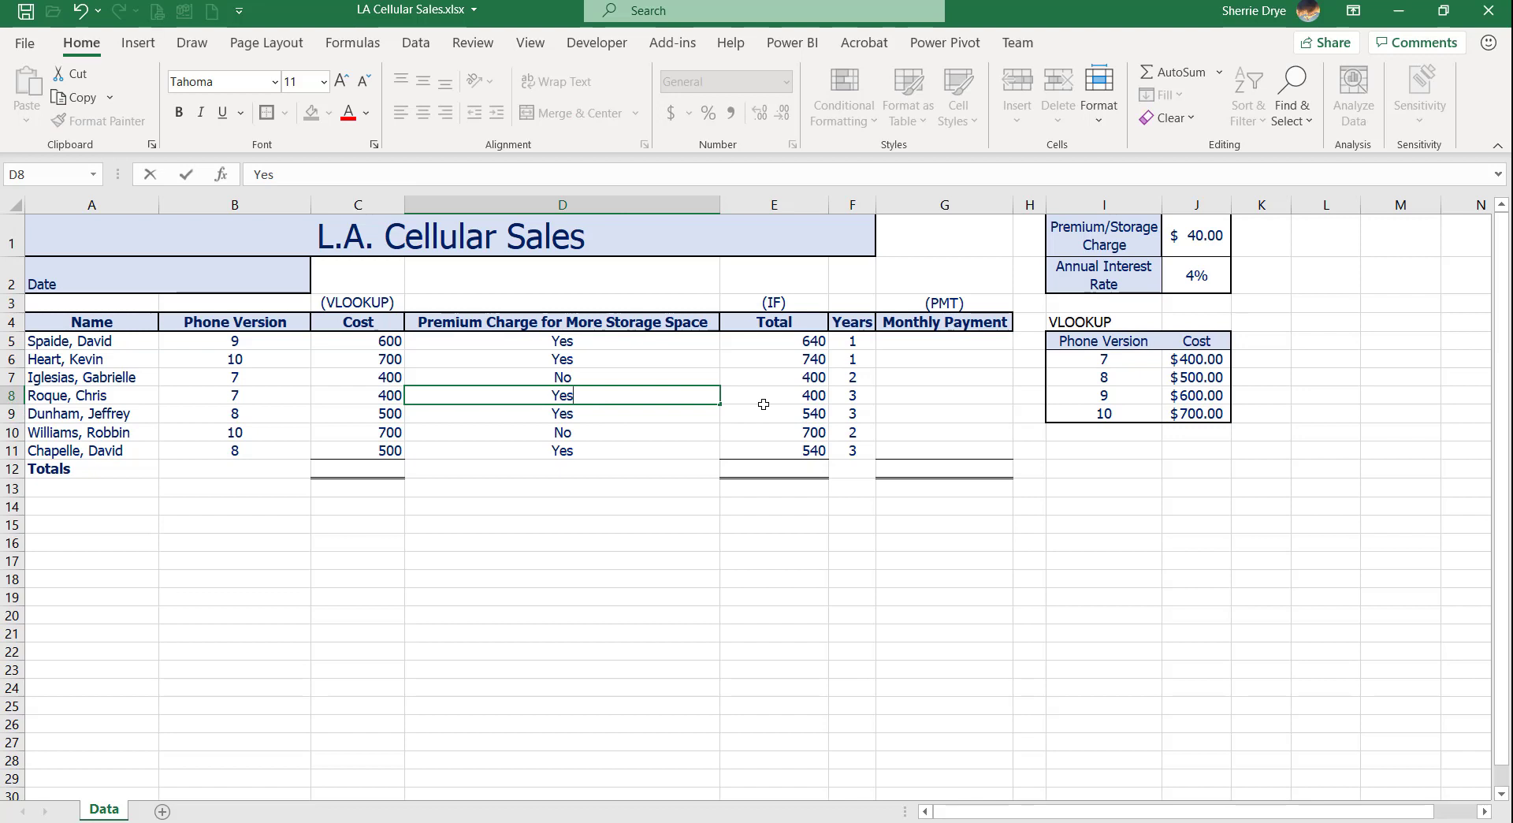
{"action": "key", "text": "Return"}
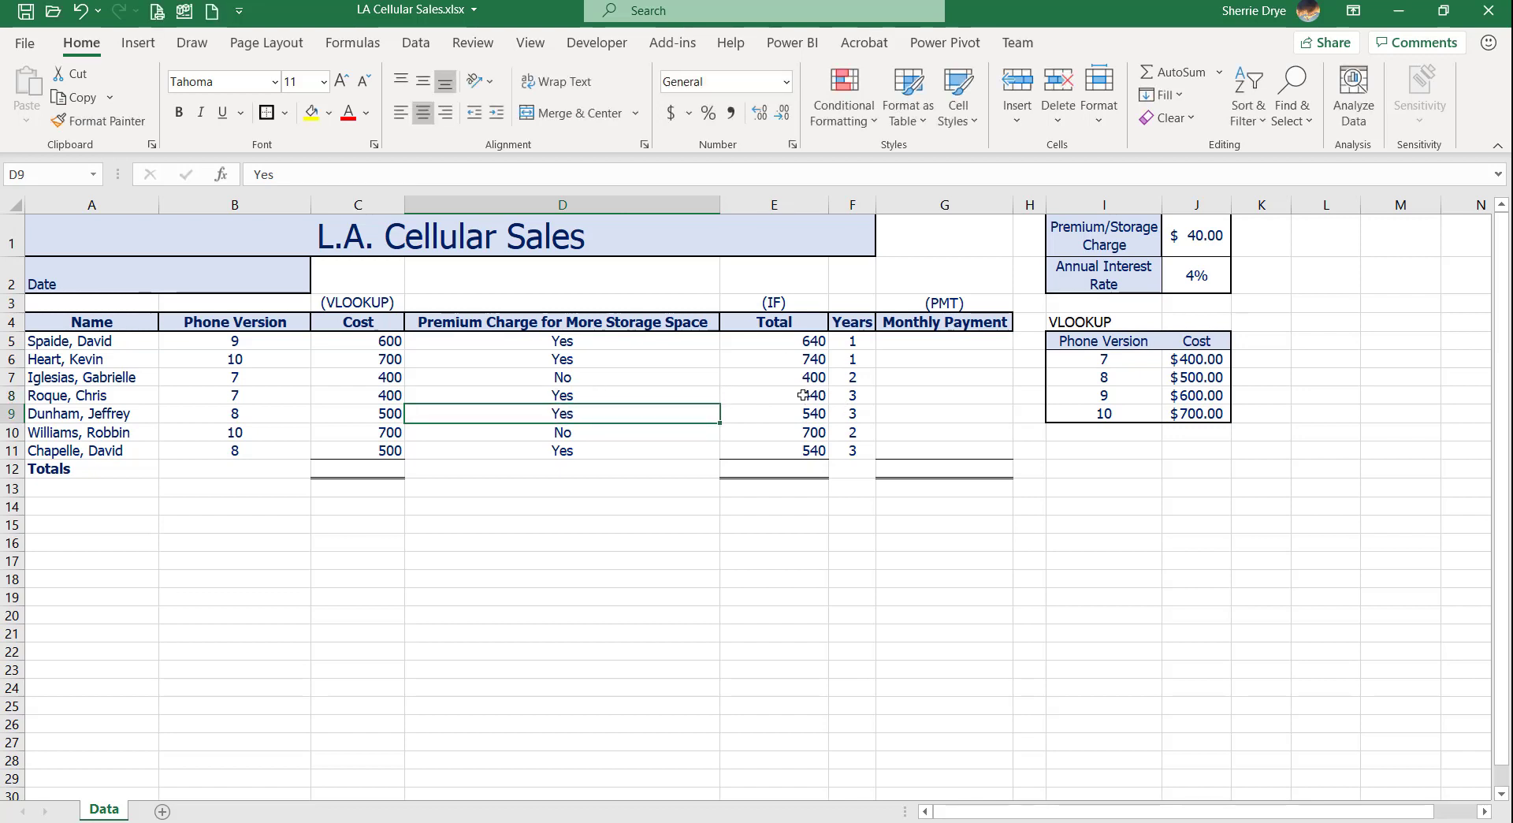
{"action": "left_click", "coordinate": [640, 394]}
{"action": "type", "text": "No"}
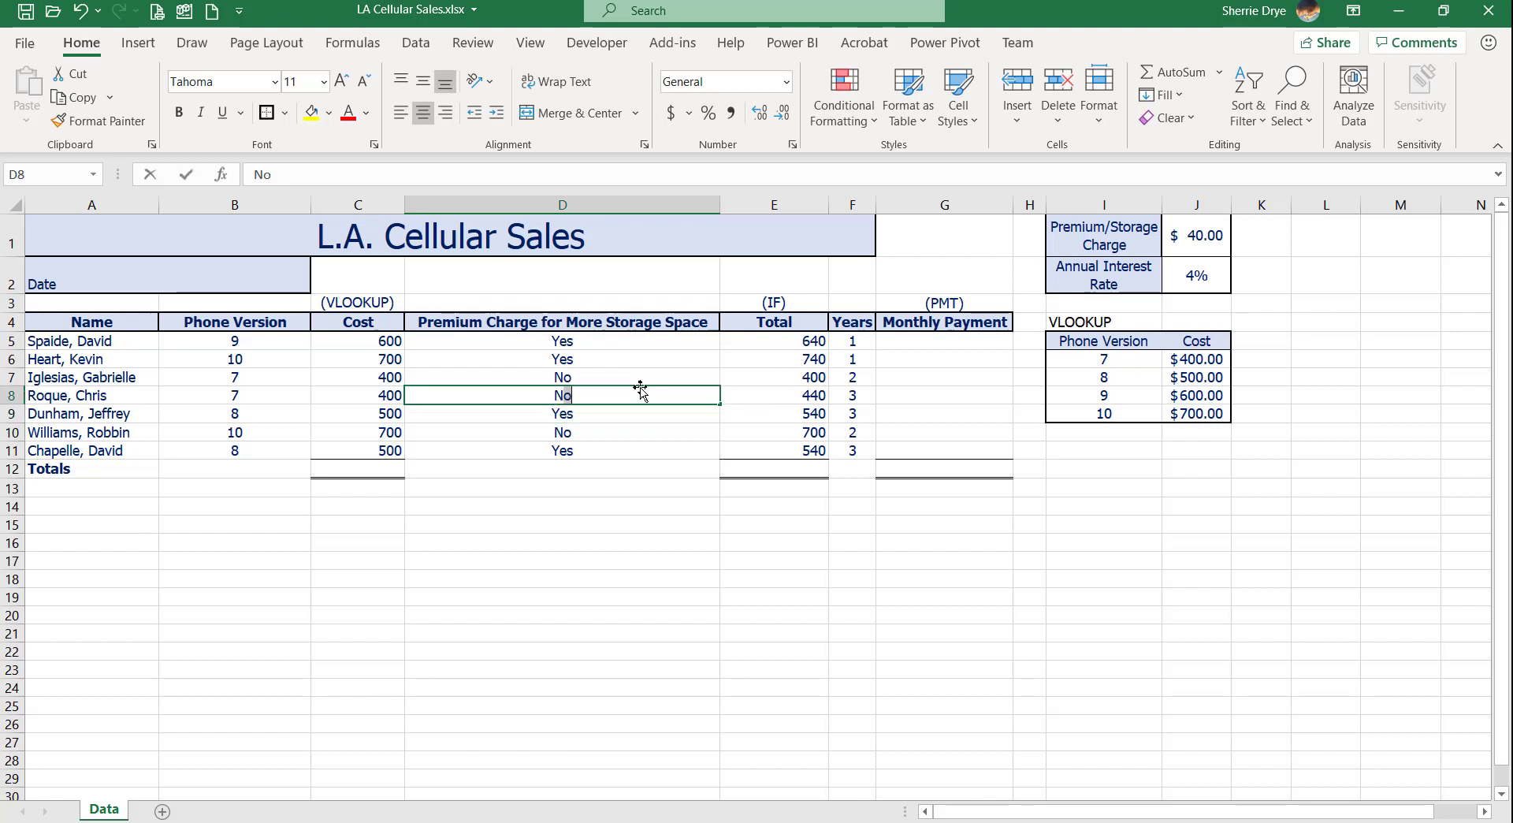
{"action": "key", "text": "Return"}
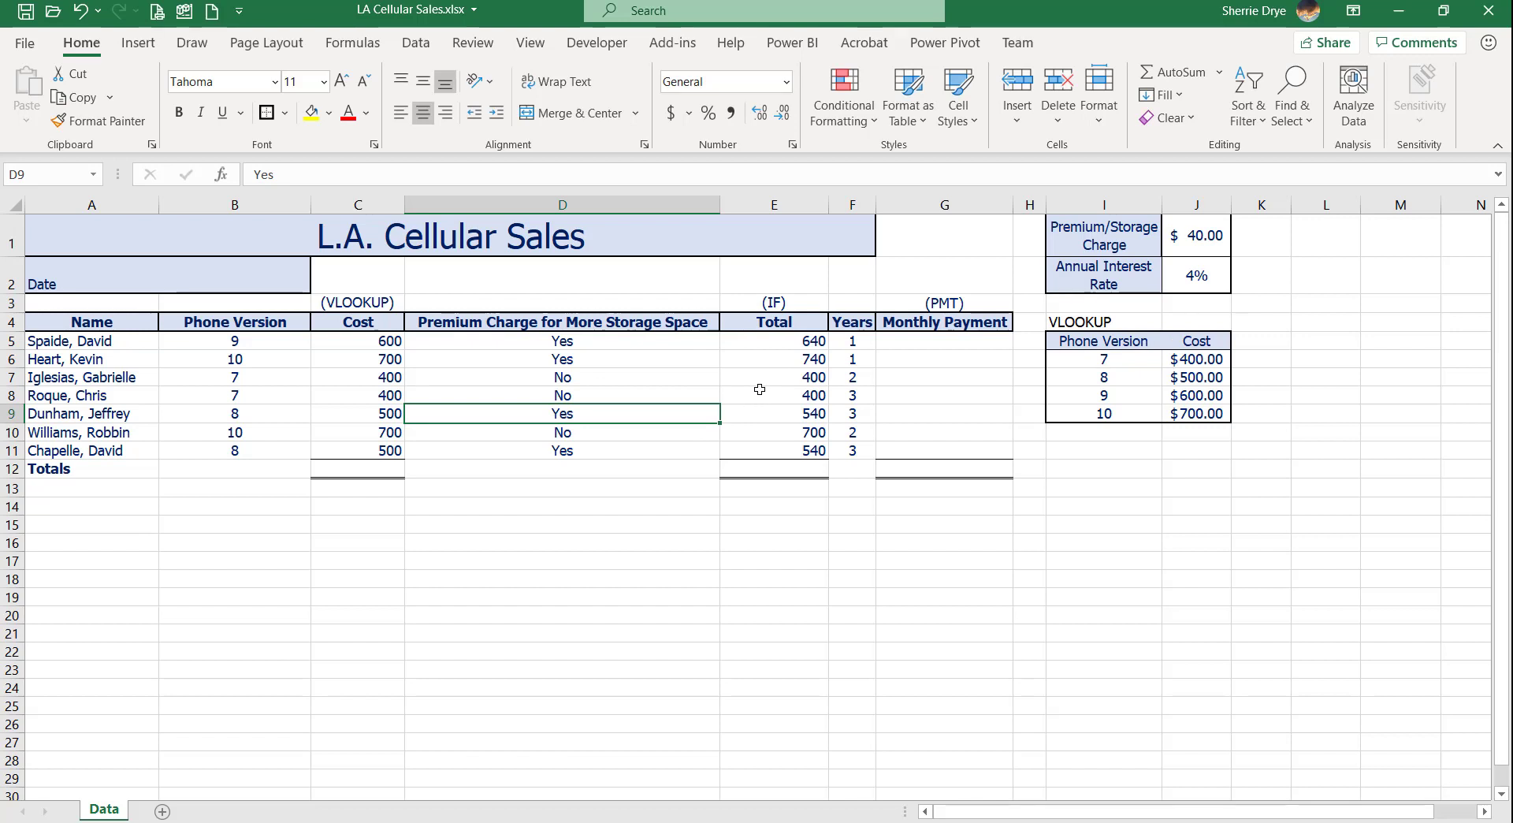
Test the absolute reference by changing the Premium/Storage Charge in J1 to 50 and restoring it to 40.
{"action": "left_click", "coordinate": [1208, 235]}
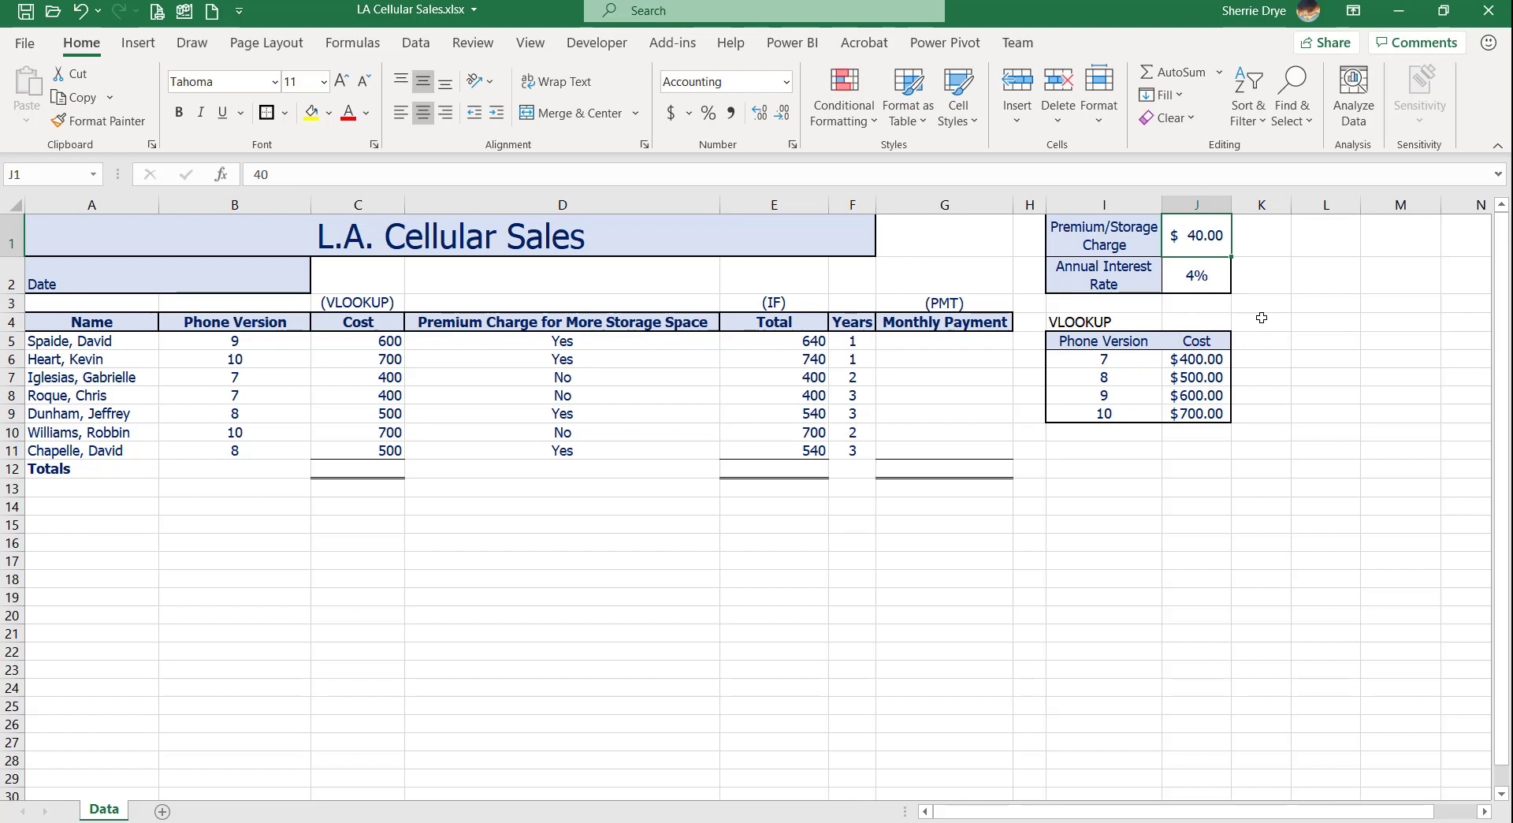
{"action": "type", "text": "50"}
{"action": "key", "text": "Return"}
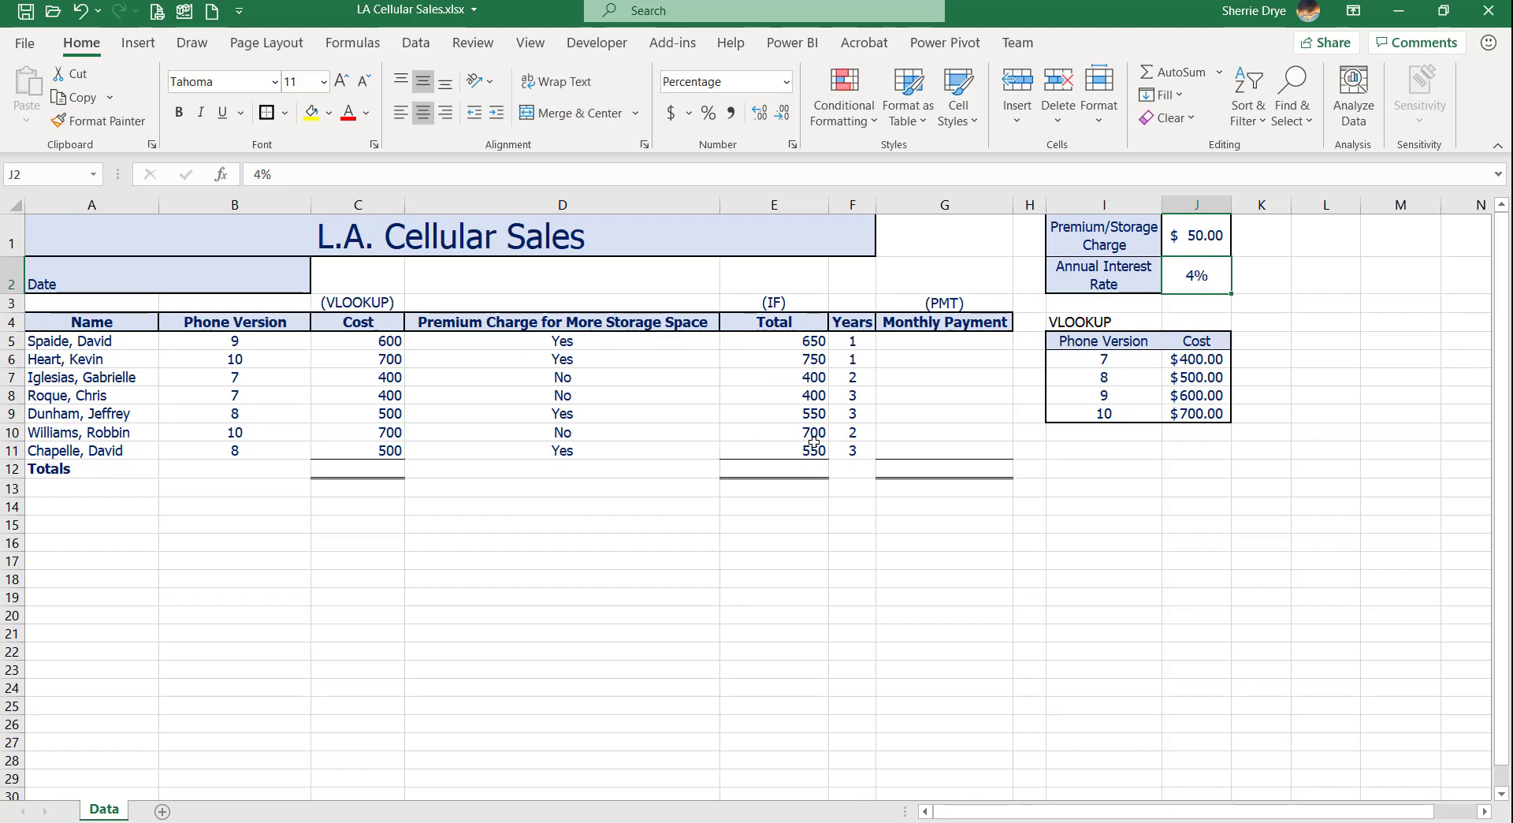
{"action": "left_click", "coordinate": [1196, 235]}
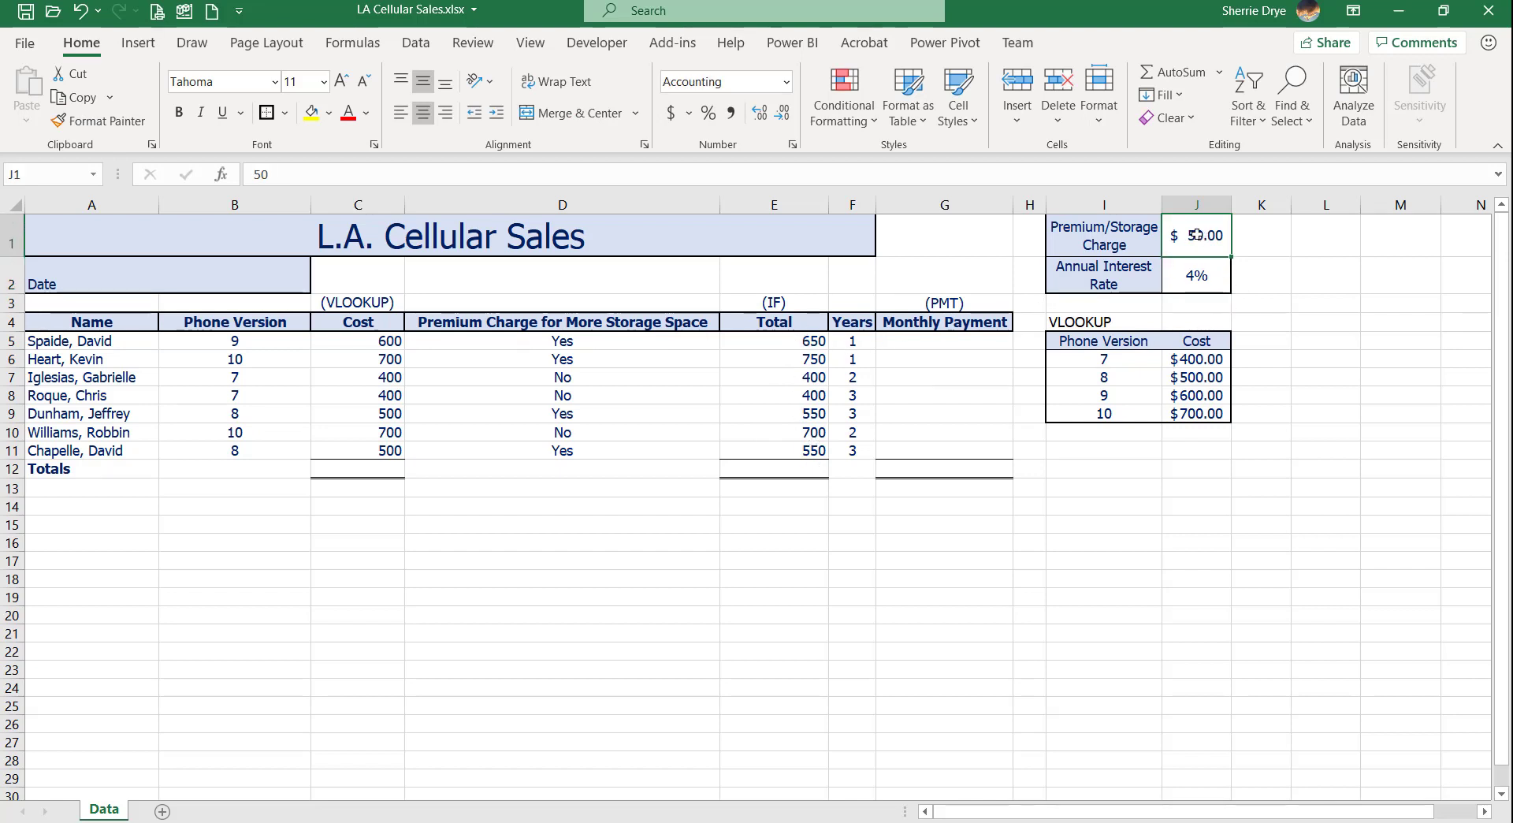
{"action": "type", "text": "40"}
{"action": "key", "text": "Return"}
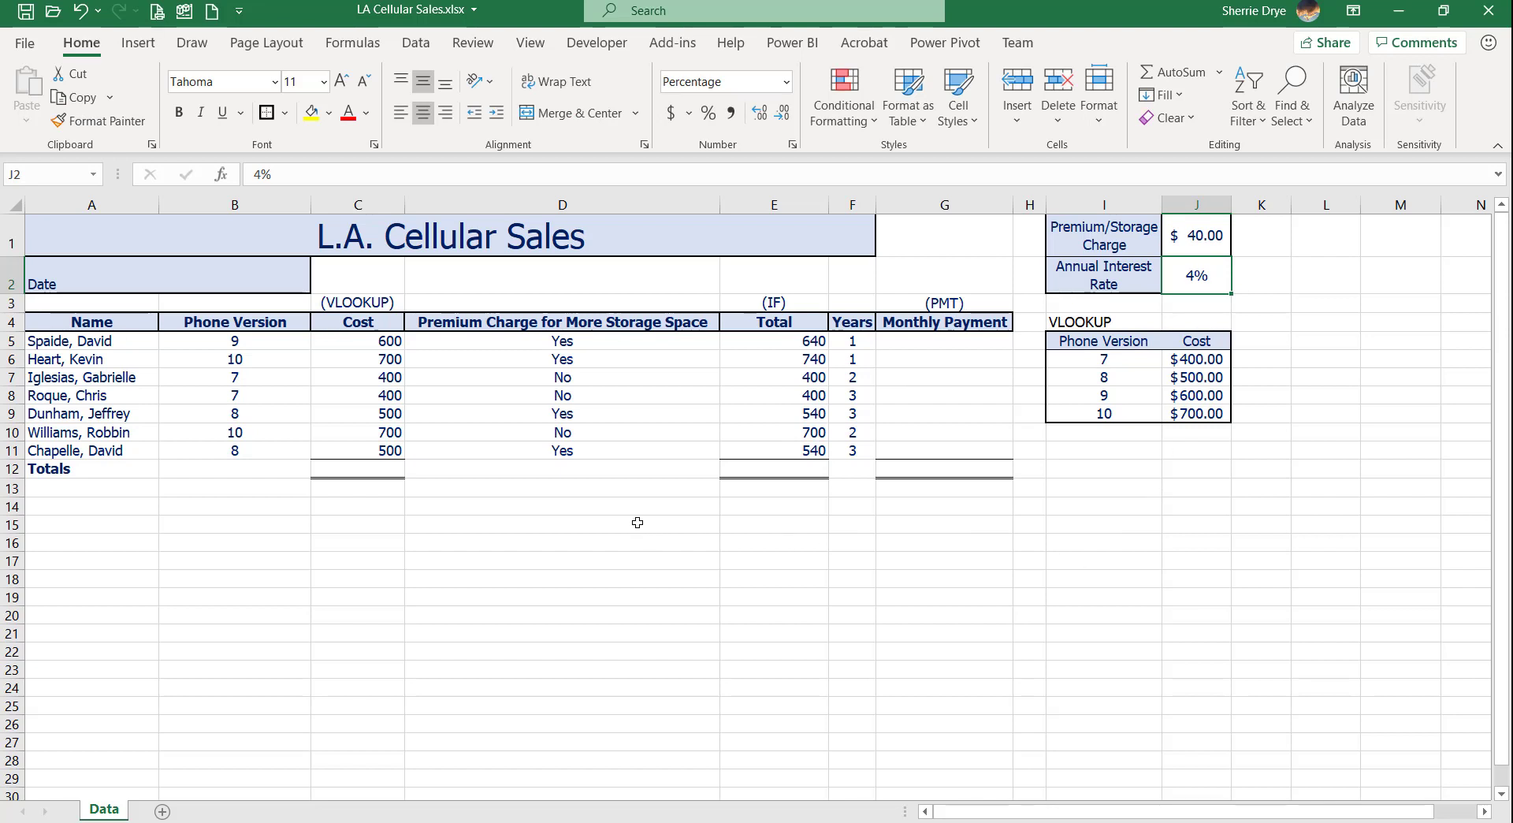
{"action": "left_click", "coordinate": [758, 347]}
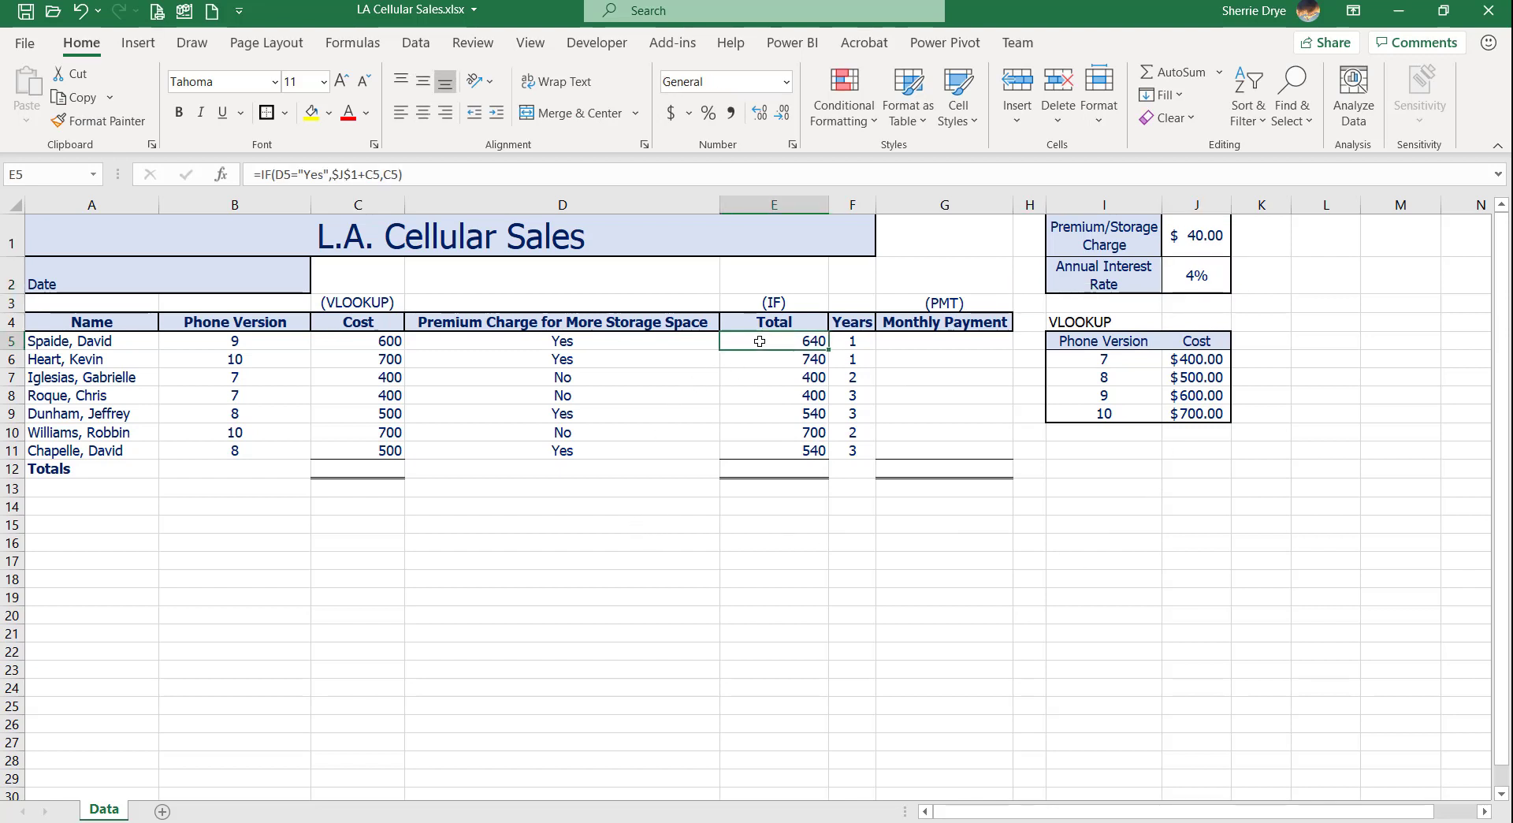